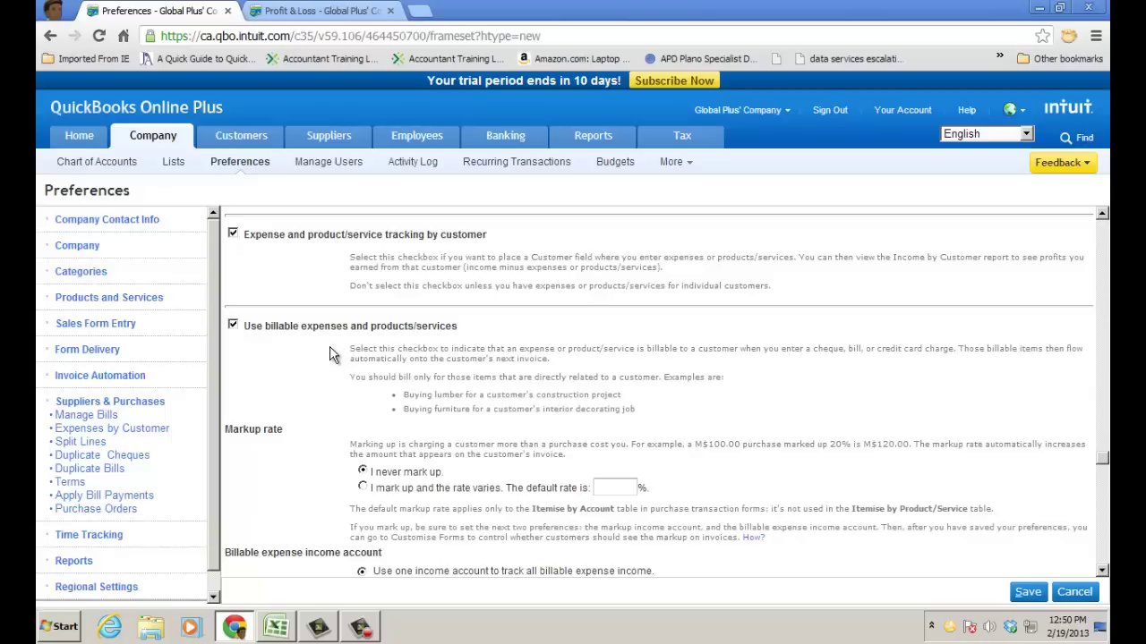
- Show the Time Tracking preferences, with Use services and Bill customers for time enabled
{"action": "scroll", "coordinate": [339, 458], "scroll_direction": "down", "scroll_amount": 4}
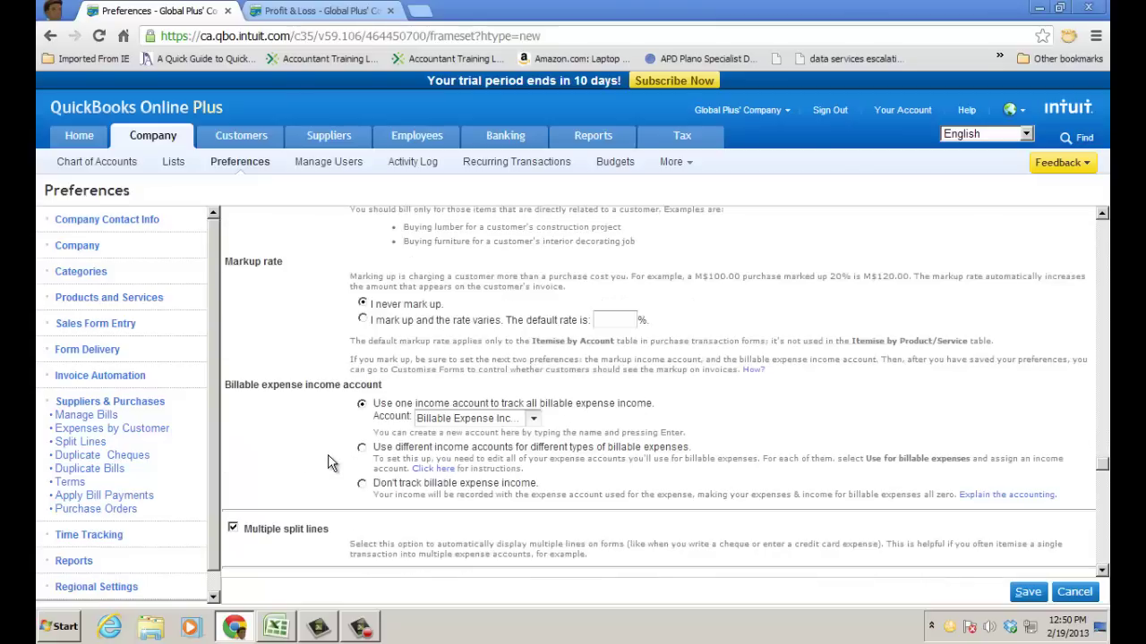
{"action": "left_click", "coordinate": [111, 535]}
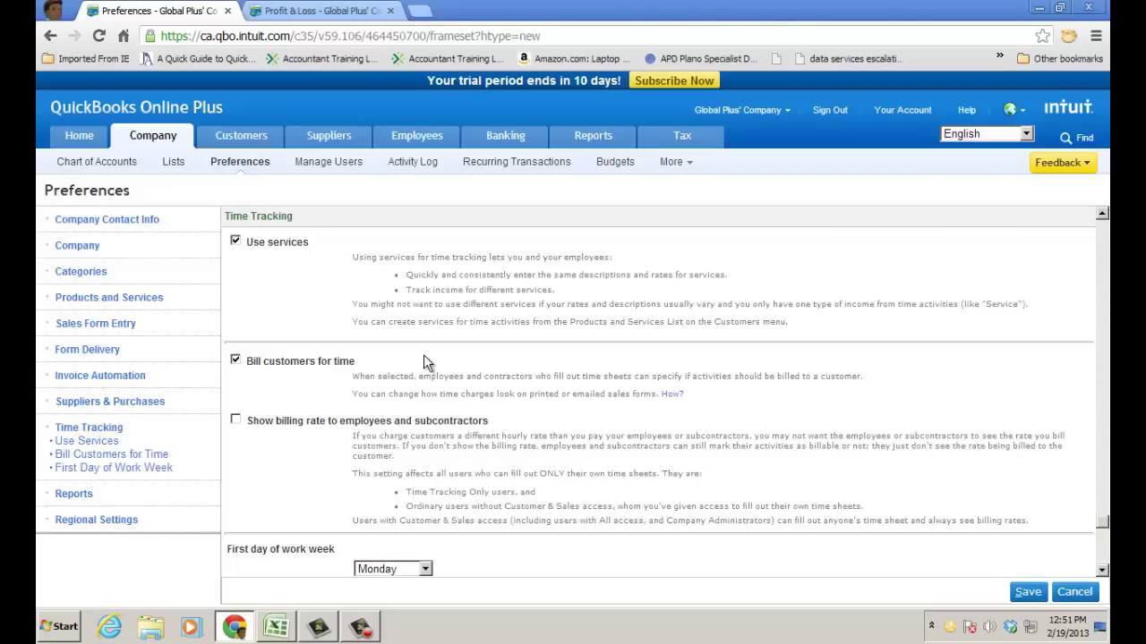
{"action": "mouse_move", "coordinate": [260, 145]}
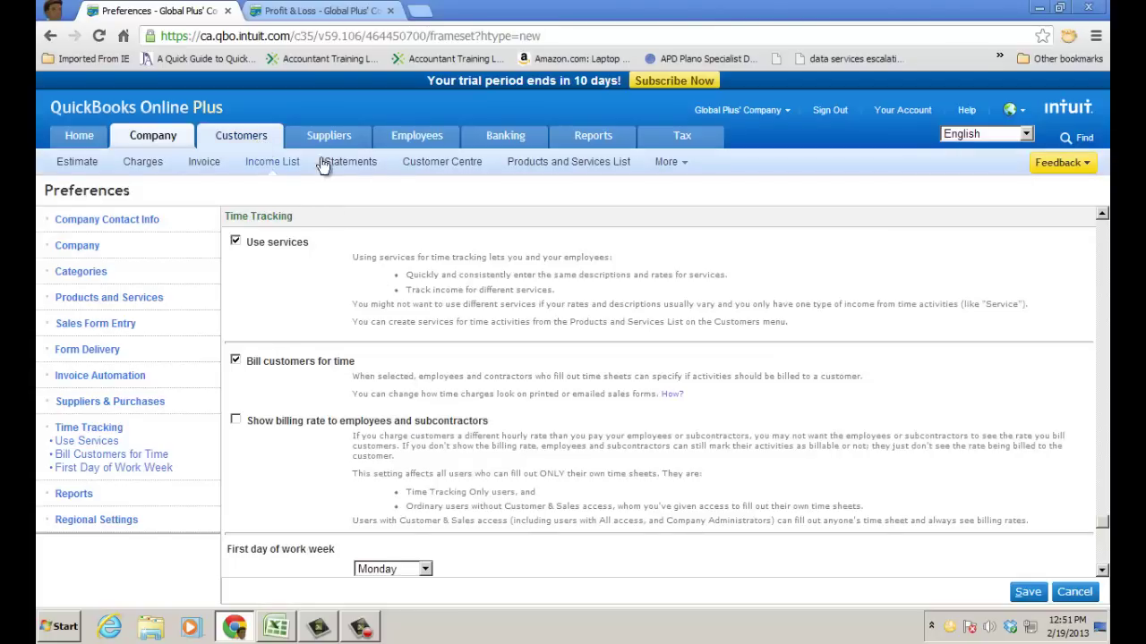
- Leave Preferences for the Customer Centre, confirming the warning, and start a new customer
{"action": "left_click", "coordinate": [441, 162]}
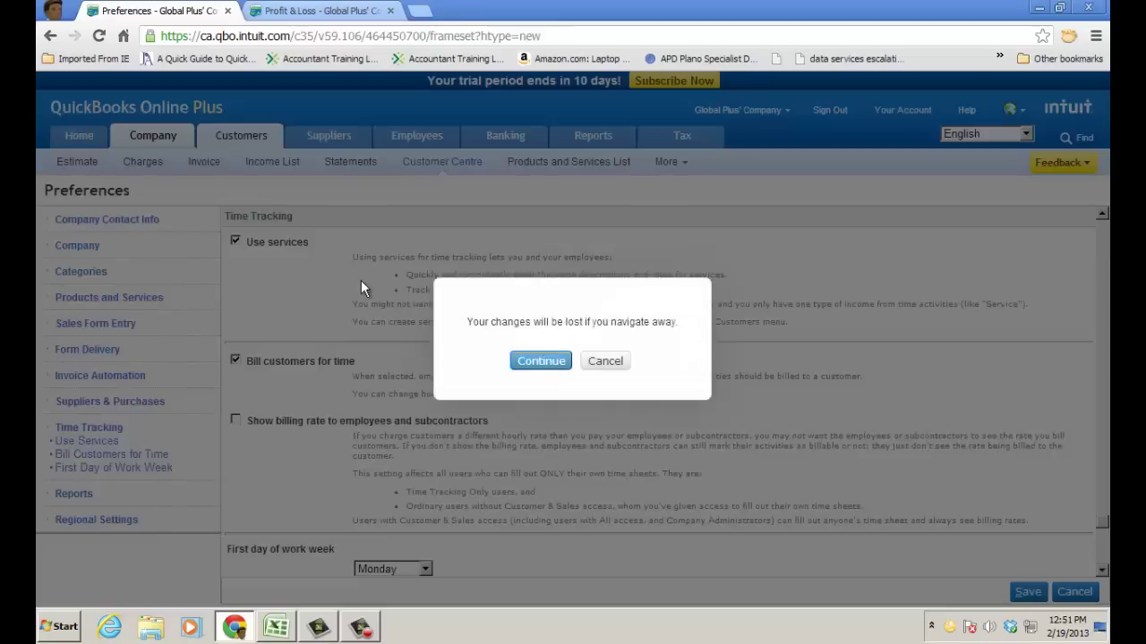
{"action": "left_click", "coordinate": [541, 362]}
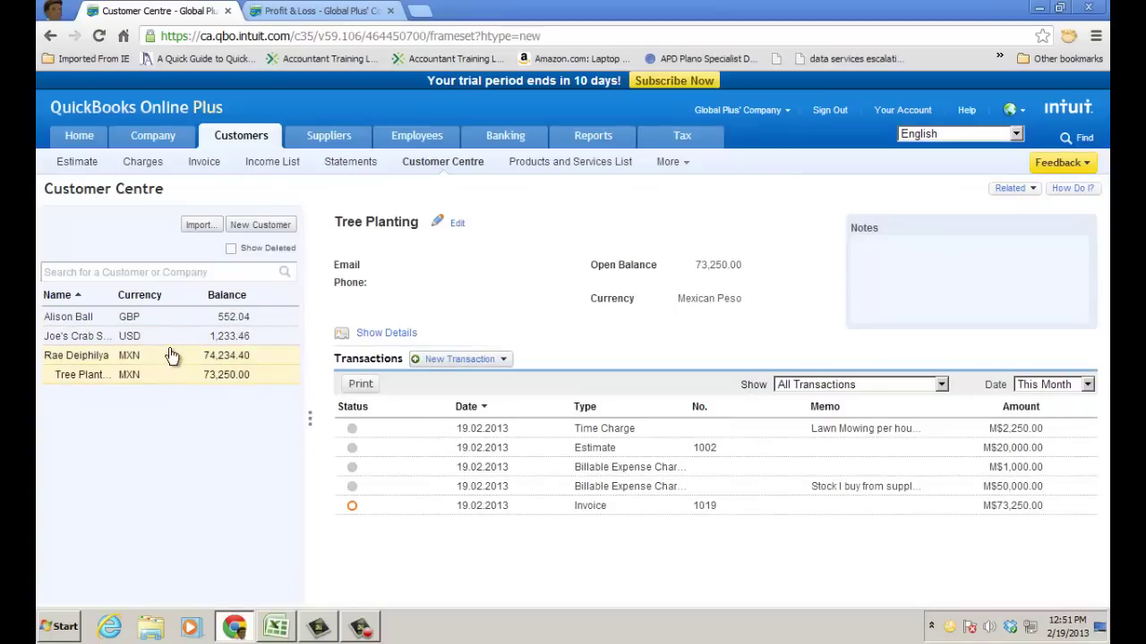
{"action": "left_click", "coordinate": [261, 230]}
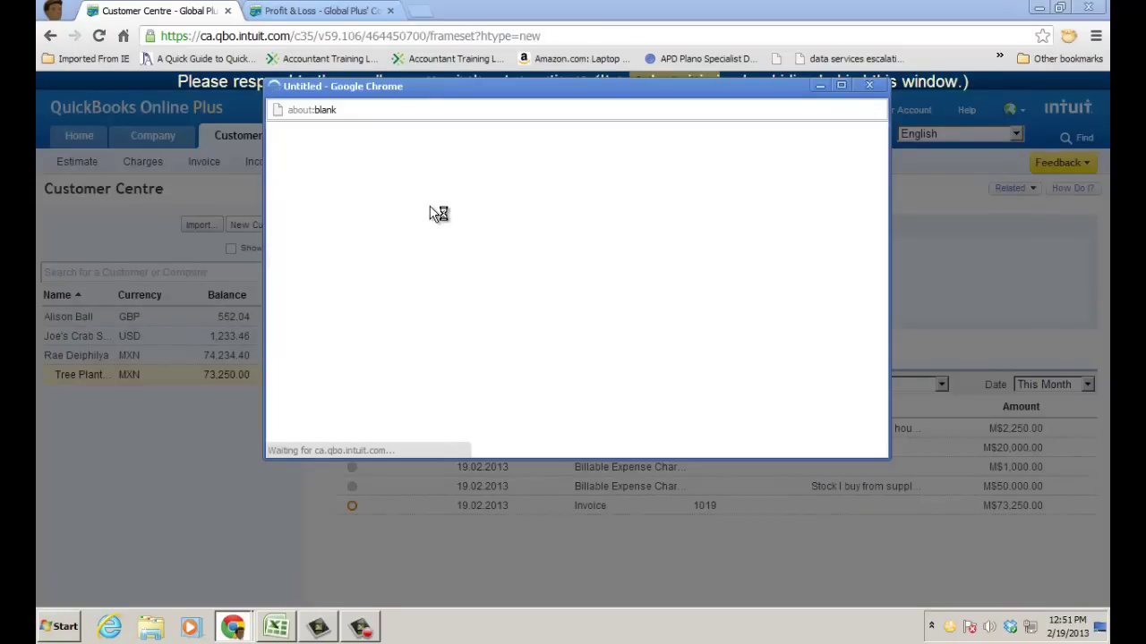
- Save 'Landscaping work' as a sub-customer under the Tree Planting job's parent customer
{"action": "left_click_drag", "start_coordinate": [477, 87], "coordinate": [471, 125]}
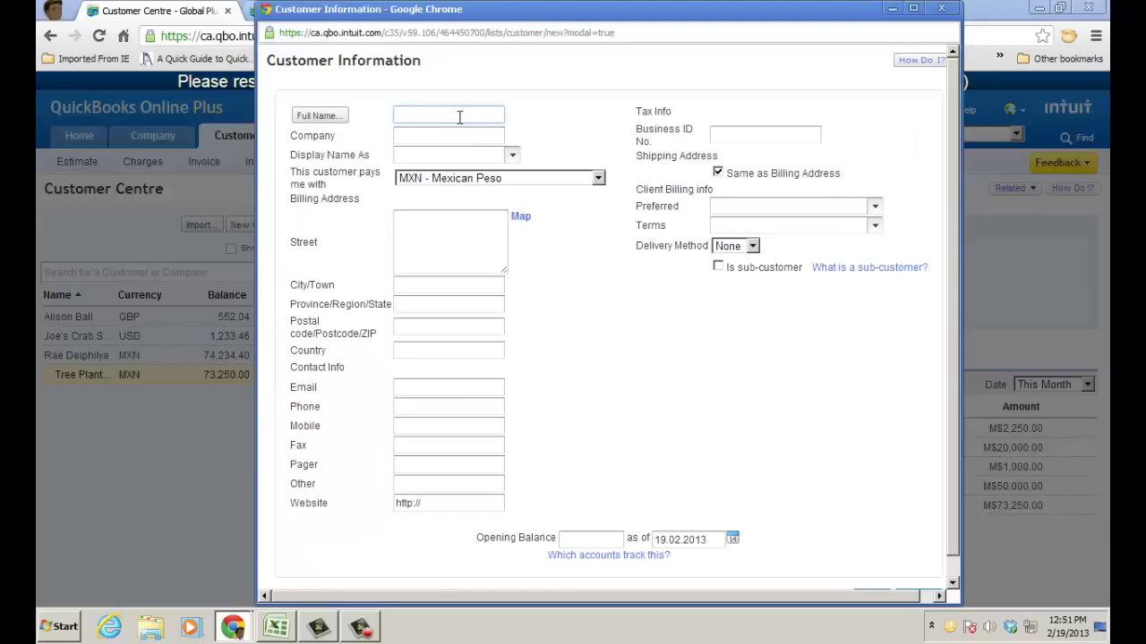
{"action": "left_click", "coordinate": [460, 116]}
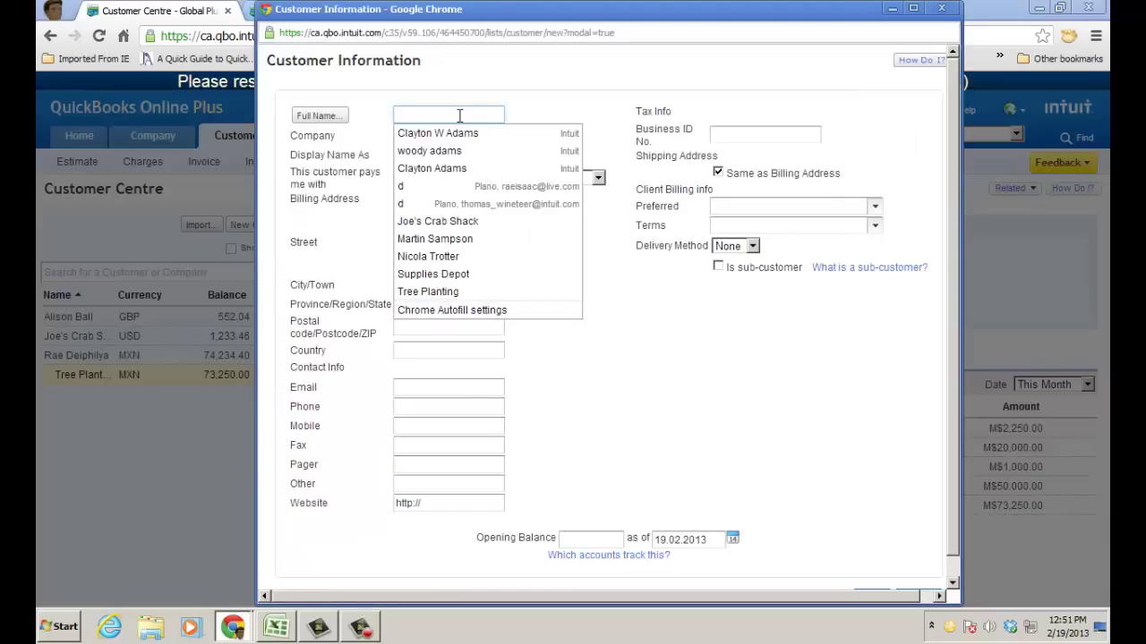
{"action": "type", "text": "Landsca"}
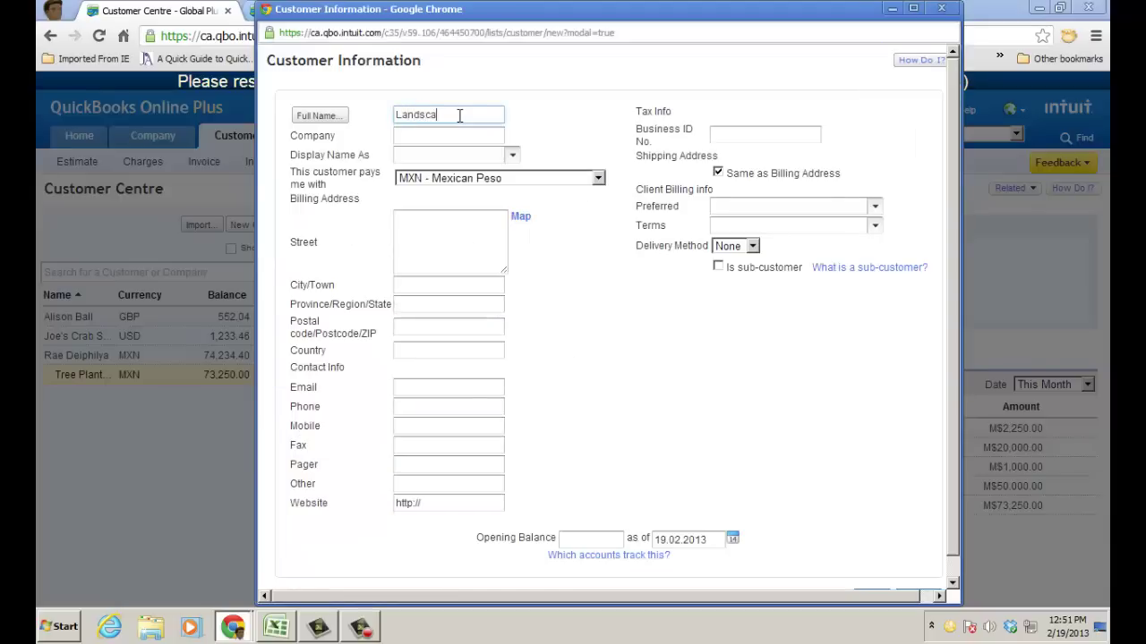
{"action": "type", "text": "ping work"}
{"action": "left_click", "coordinate": [718, 268]}
{"action": "left_click", "coordinate": [858, 284]}
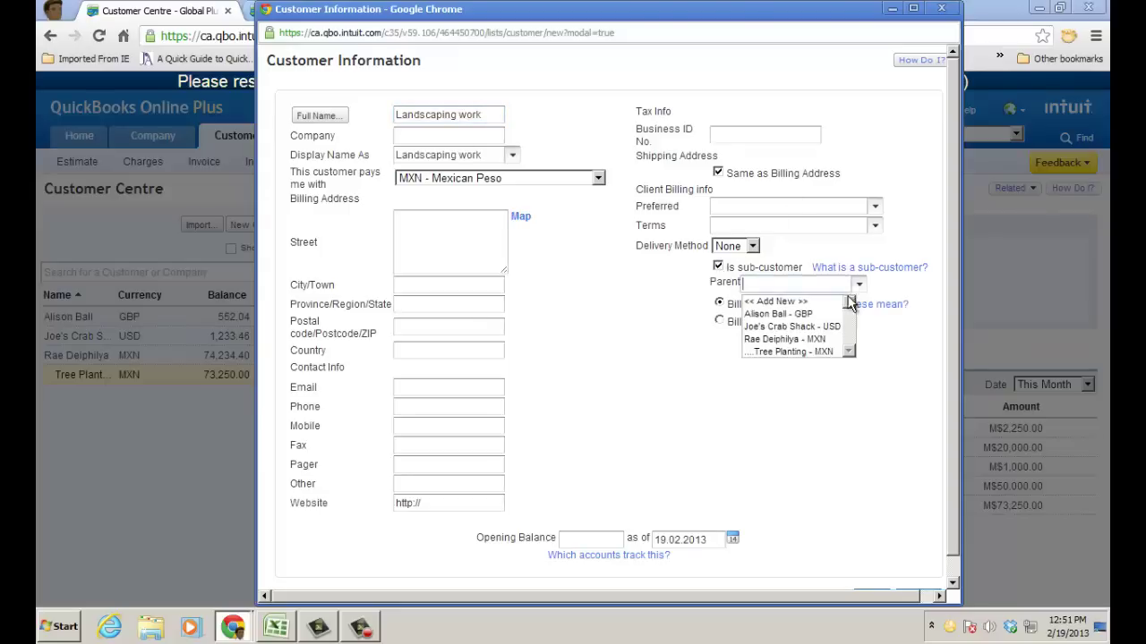
{"action": "left_click", "coordinate": [787, 340]}
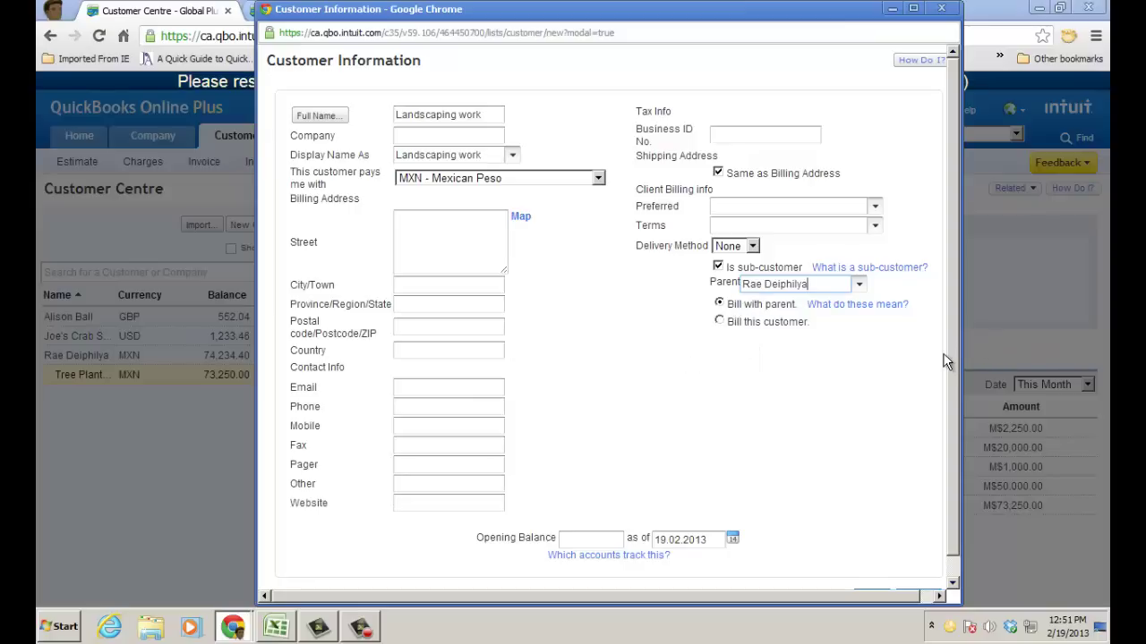
{"action": "left_click_drag", "start_coordinate": [951, 376], "coordinate": [950, 422]}
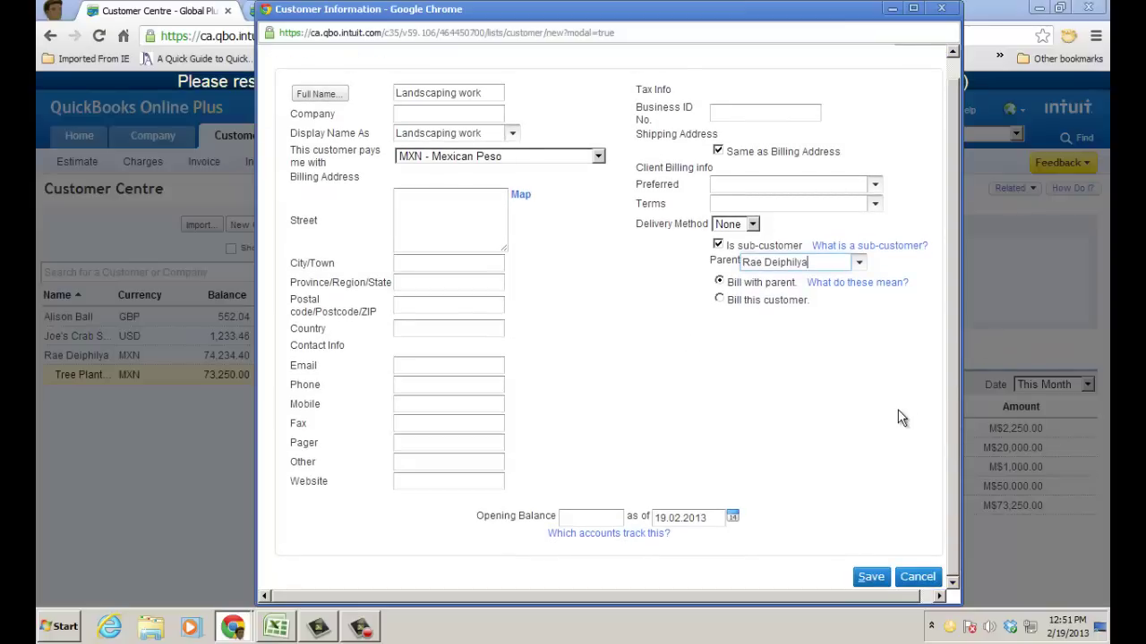
{"action": "left_click", "coordinate": [870, 576]}
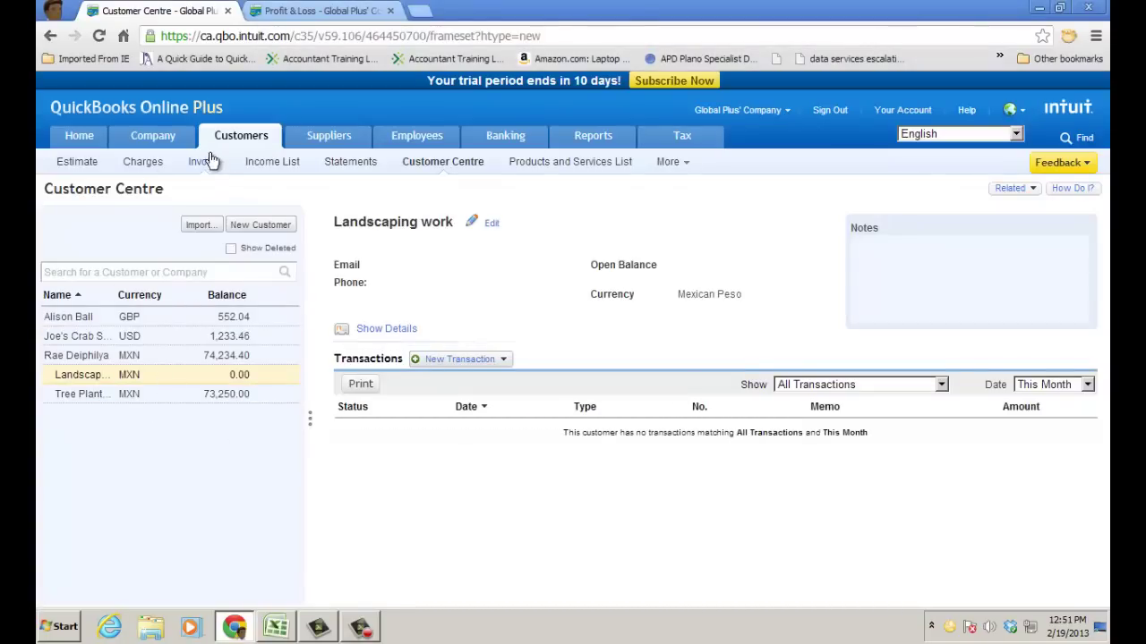
- Start a new estimate for the Landscaping work customer
{"action": "left_click", "coordinate": [84, 166]}
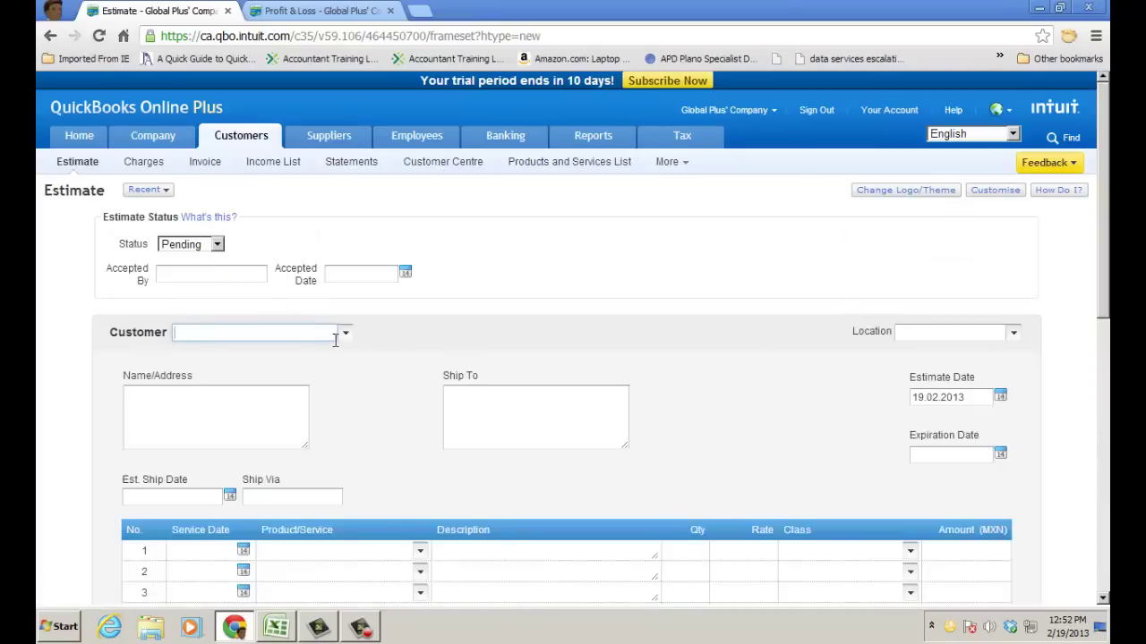
{"action": "left_click", "coordinate": [335, 339]}
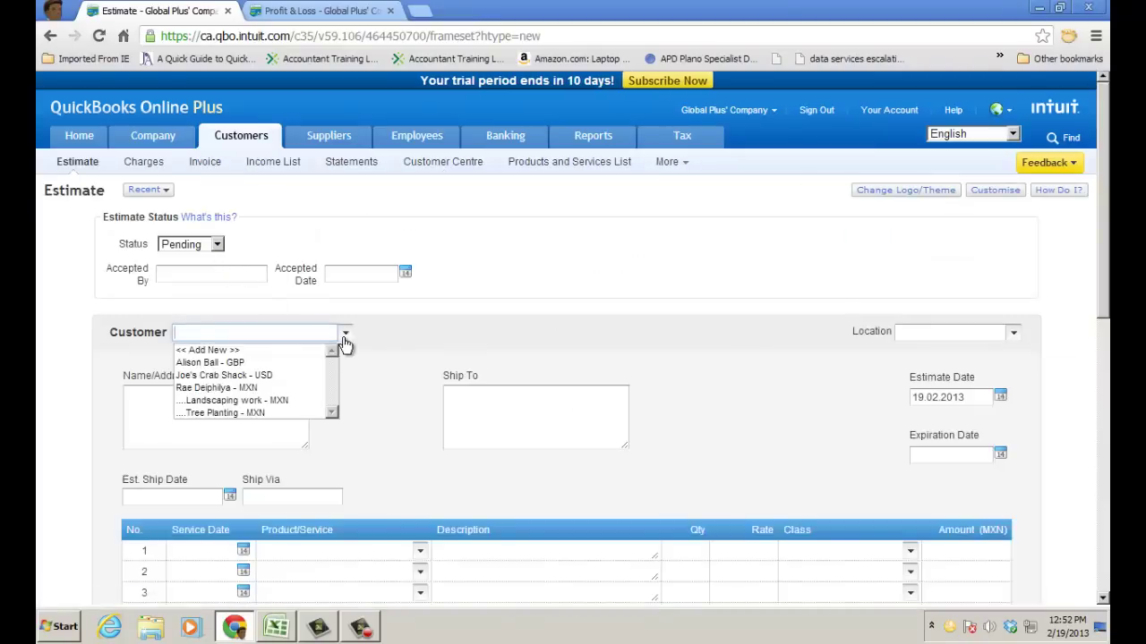
{"action": "left_click", "coordinate": [240, 401]}
{"action": "scroll", "coordinate": [396, 417], "scroll_direction": "down", "scroll_amount": 2}
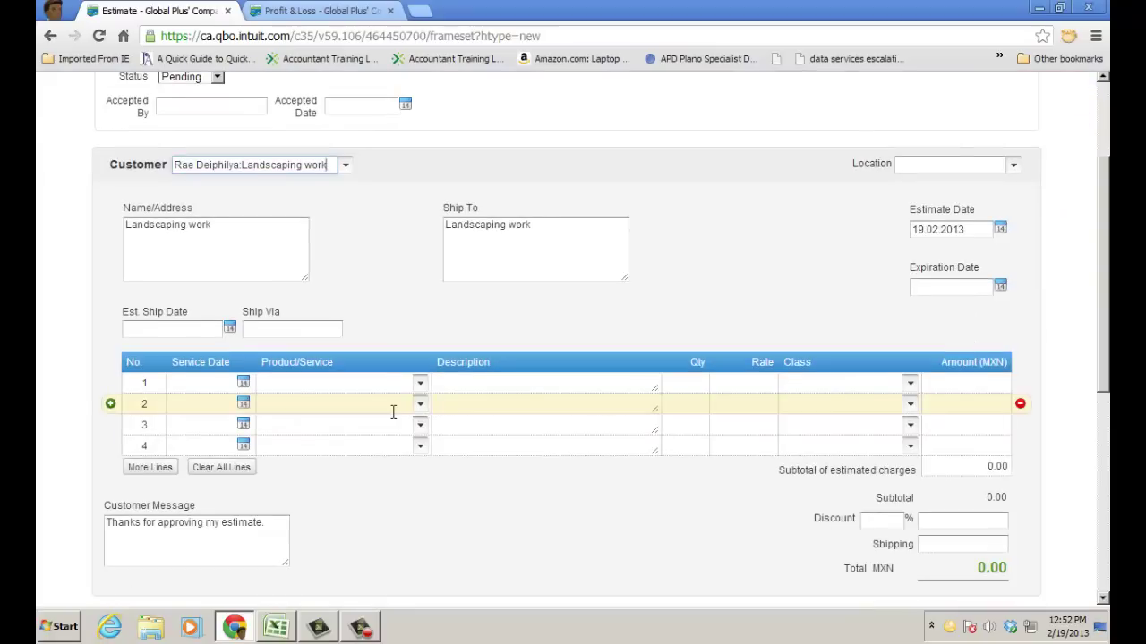
- Add estimate lines Lawn Mowing (18.02.2013), Tree Planting and Apple Tree (both 19.02.2013)
{"action": "left_click", "coordinate": [243, 385]}
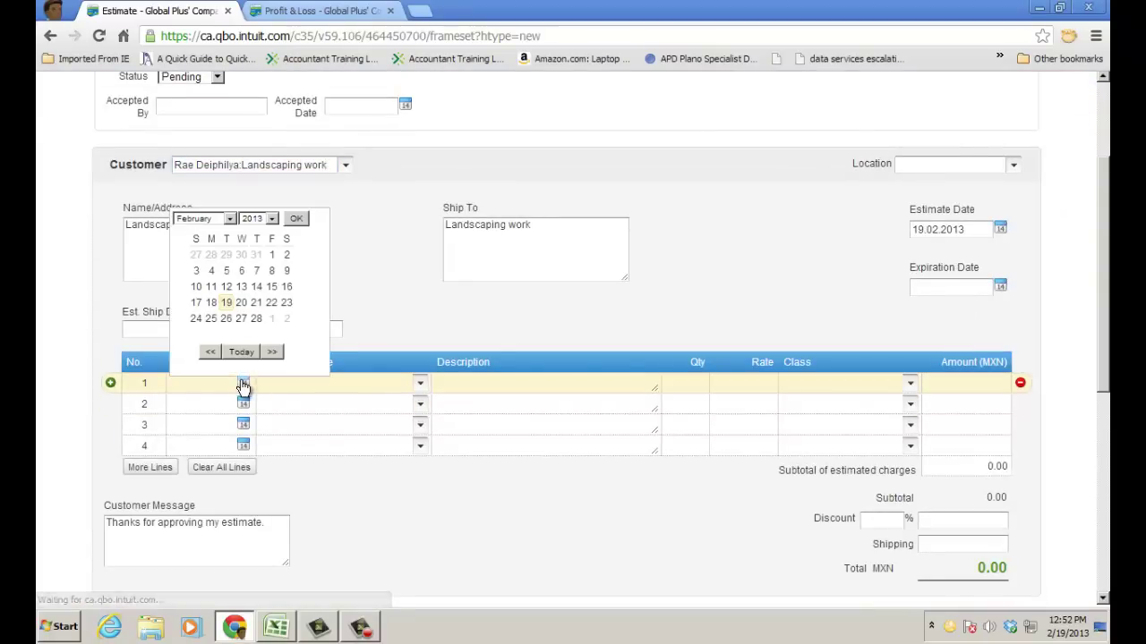
{"action": "left_click", "coordinate": [211, 302]}
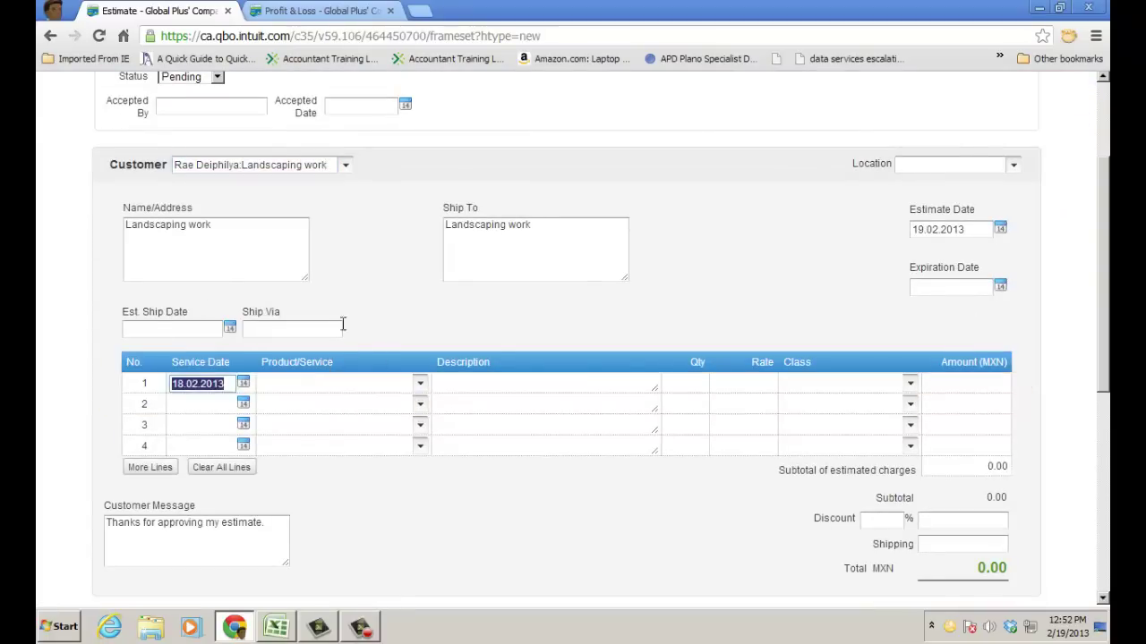
{"action": "left_click", "coordinate": [420, 383]}
{"action": "left_click", "coordinate": [312, 427]}
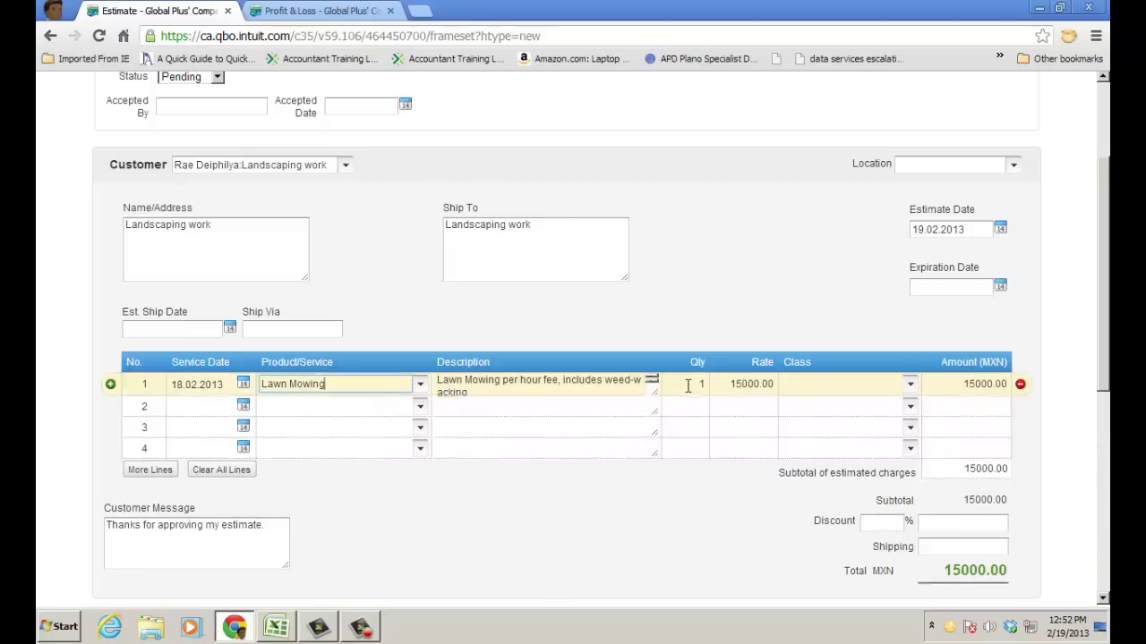
{"action": "left_click", "coordinate": [242, 409]}
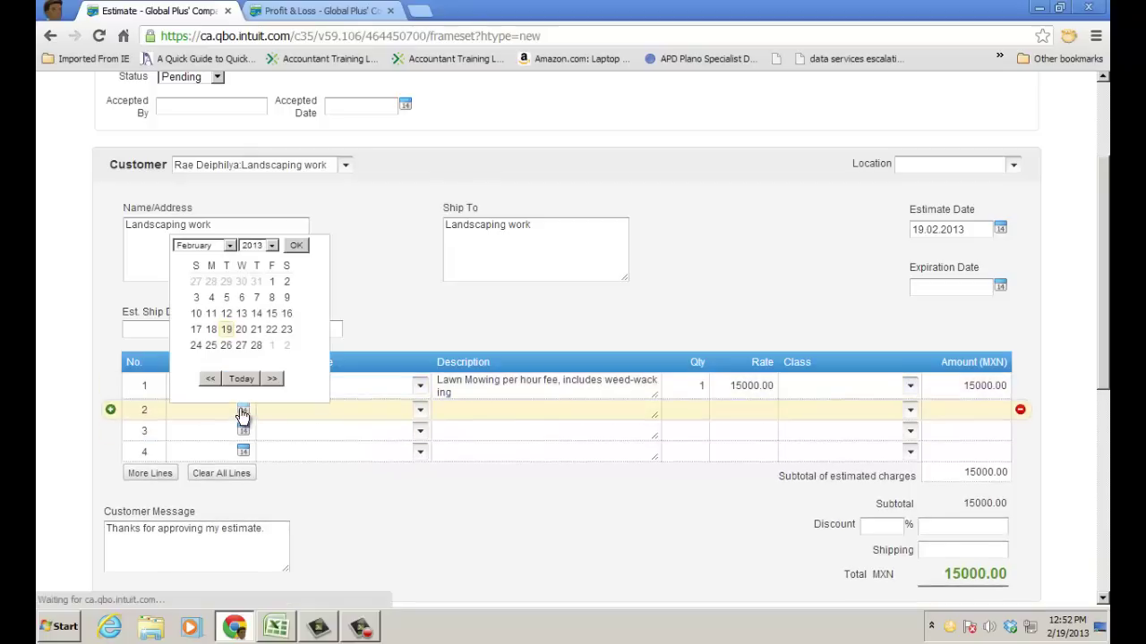
{"action": "left_click", "coordinate": [226, 329]}
{"action": "left_click", "coordinate": [419, 414]}
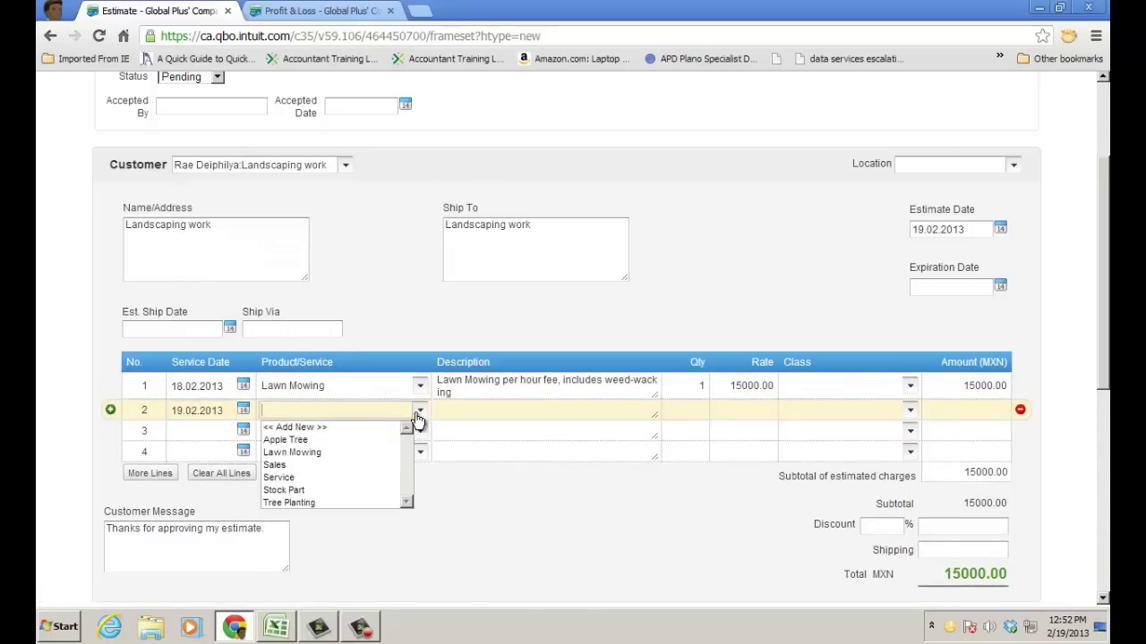
{"action": "left_click", "coordinate": [291, 502]}
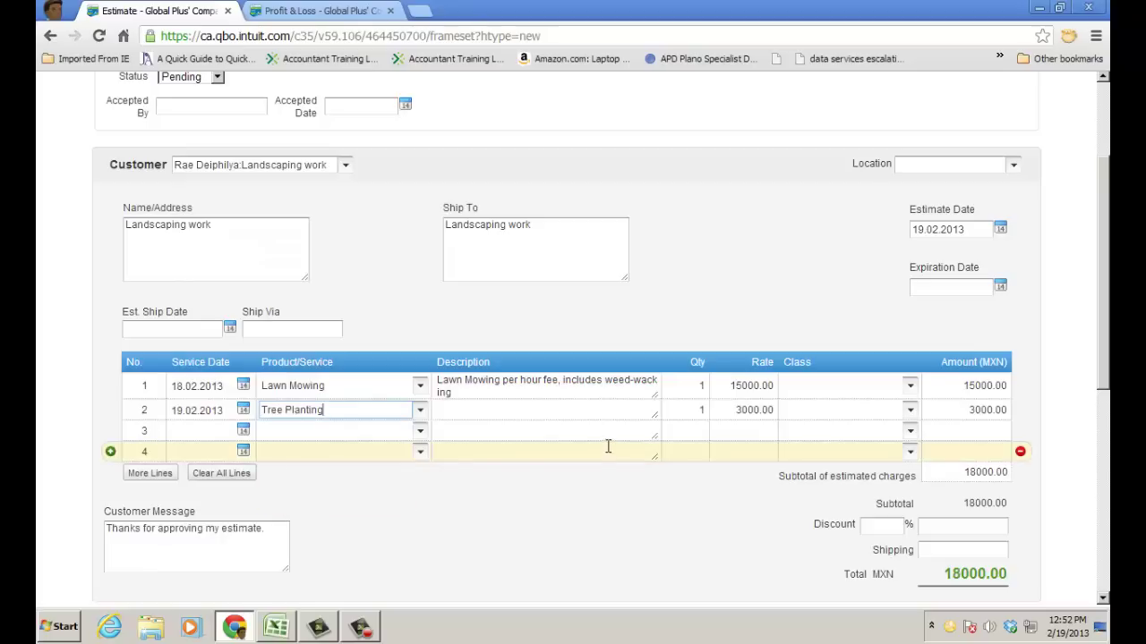
{"action": "left_click", "coordinate": [242, 431]}
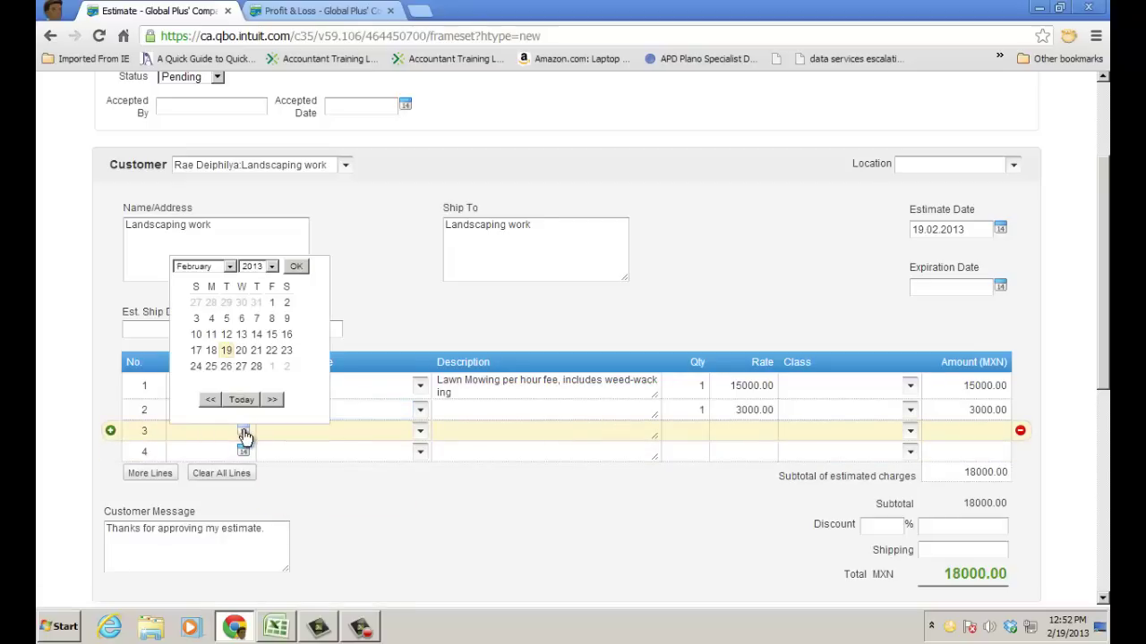
{"action": "left_click", "coordinate": [226, 351]}
{"action": "left_click", "coordinate": [421, 438]}
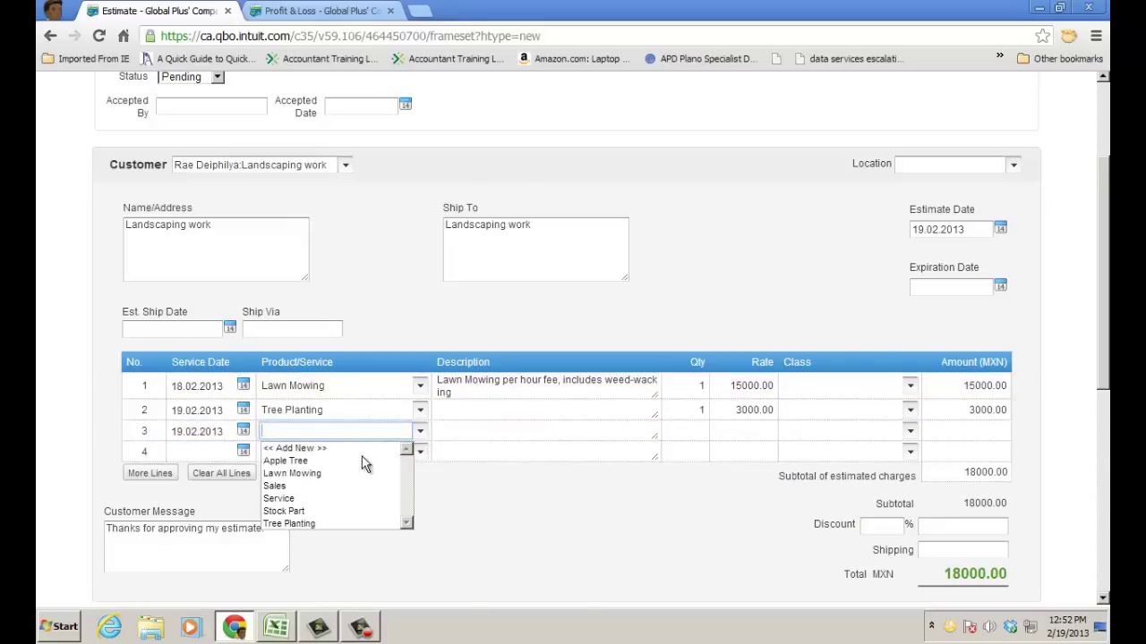
{"action": "left_click", "coordinate": [304, 461]}
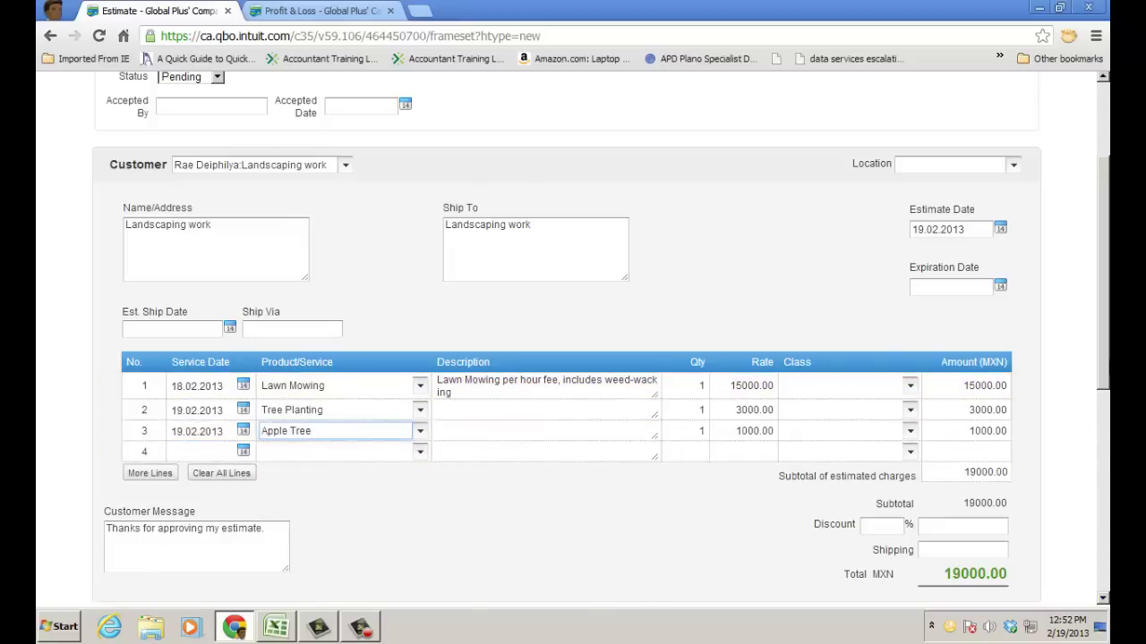
- Mark the estimate Accepted, filling Accepted By with the customer's name, accepted 18.02.2013
{"action": "scroll", "coordinate": [1106, 367], "scroll_direction": "up", "scroll_amount": 1}
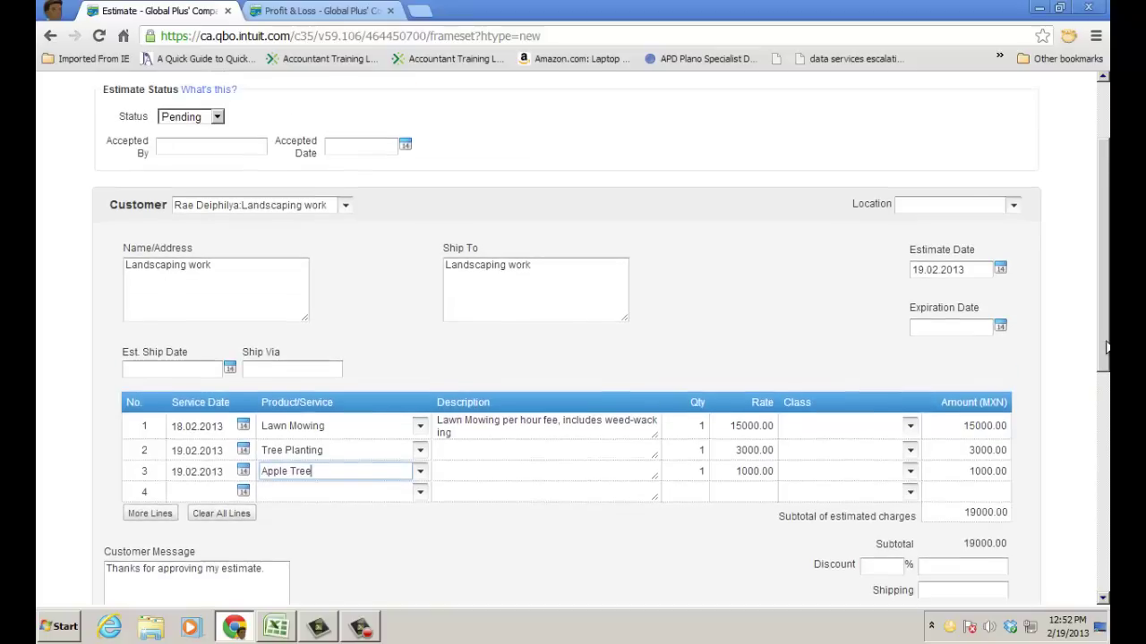
{"action": "left_click", "coordinate": [217, 116]}
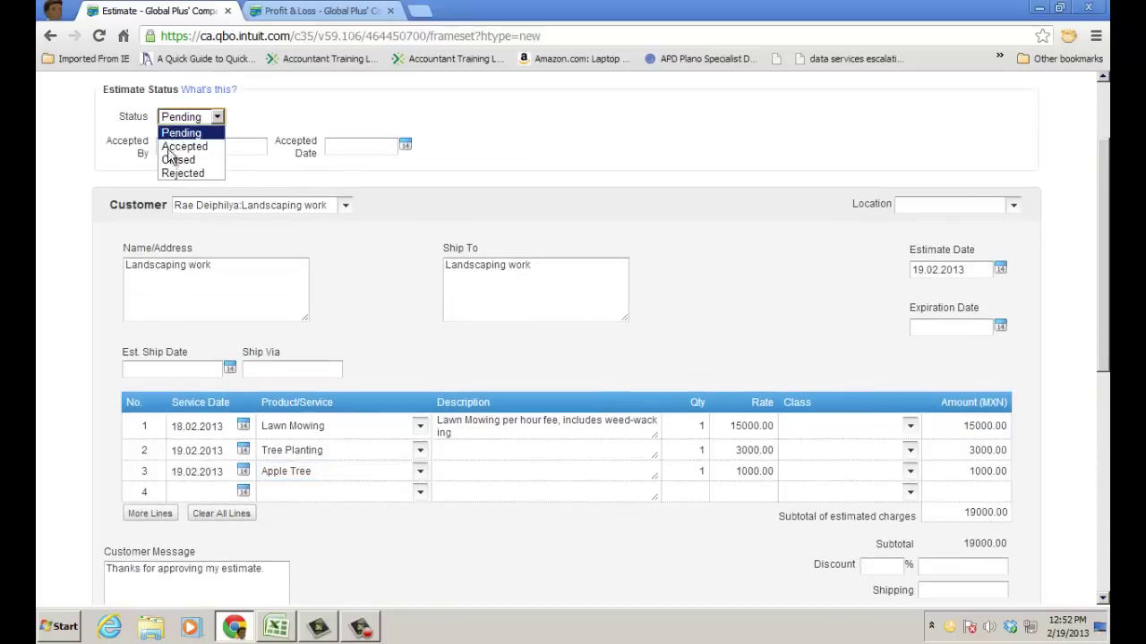
{"action": "left_click", "coordinate": [184, 147]}
{"action": "left_click", "coordinate": [205, 147]}
{"action": "type", "text": "Rae"}
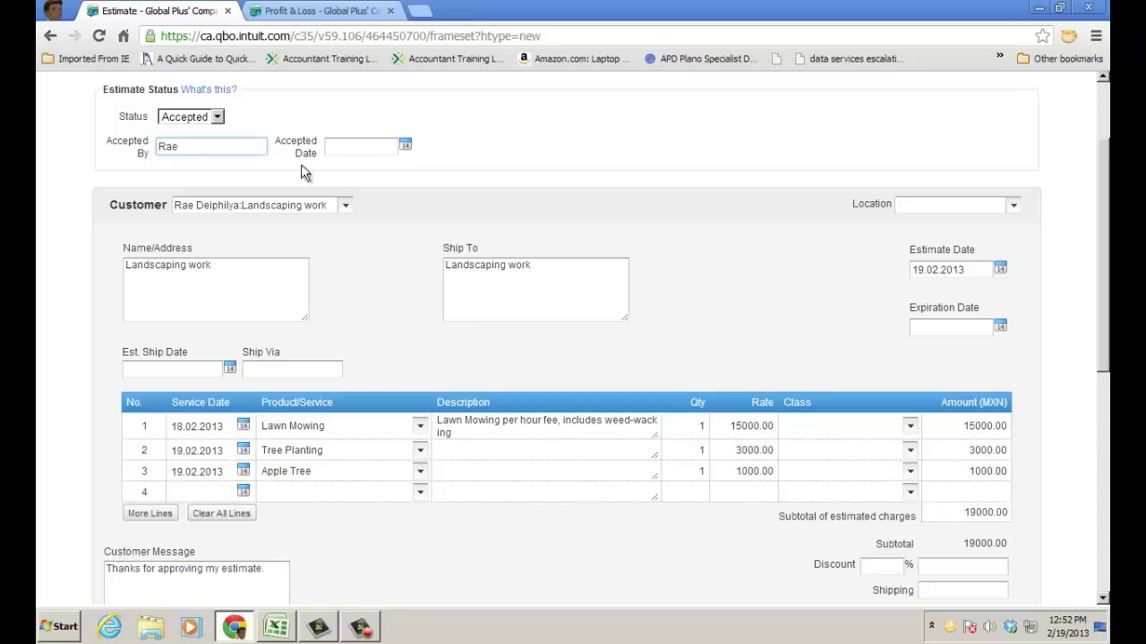
{"action": "left_click", "coordinate": [403, 148]}
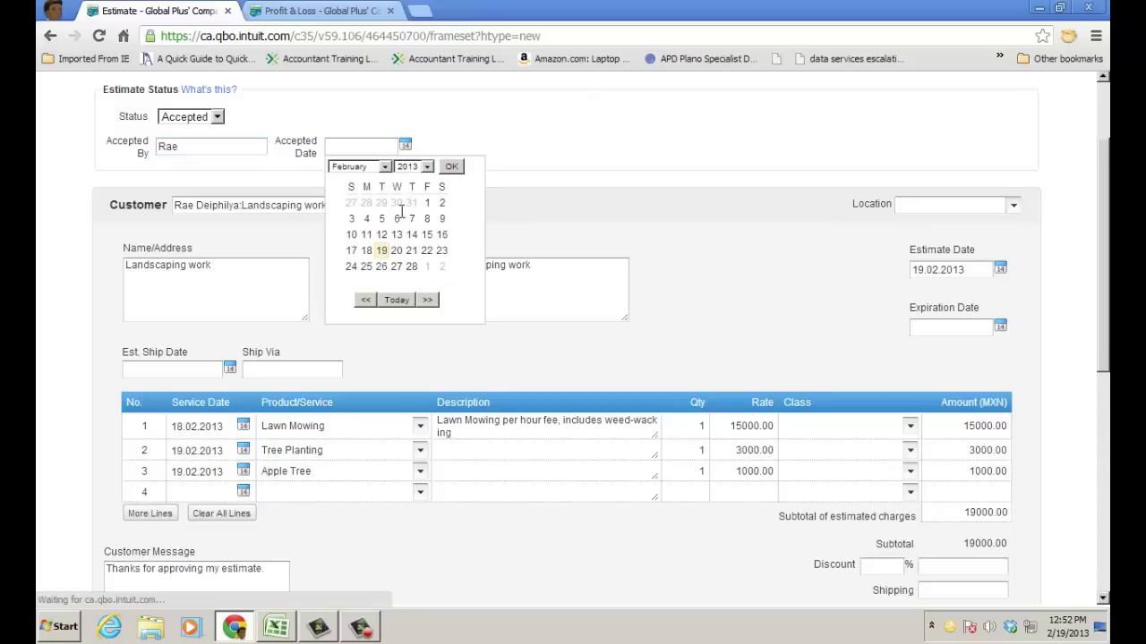
{"action": "left_click", "coordinate": [371, 266]}
{"action": "left_click_drag", "start_coordinate": [1103, 358], "coordinate": [1096, 498]}
- Save the estimate and confirm accepted estimate 1003 for M$19,000.00 under Landscaping work
{"action": "left_click", "coordinate": [740, 541]}
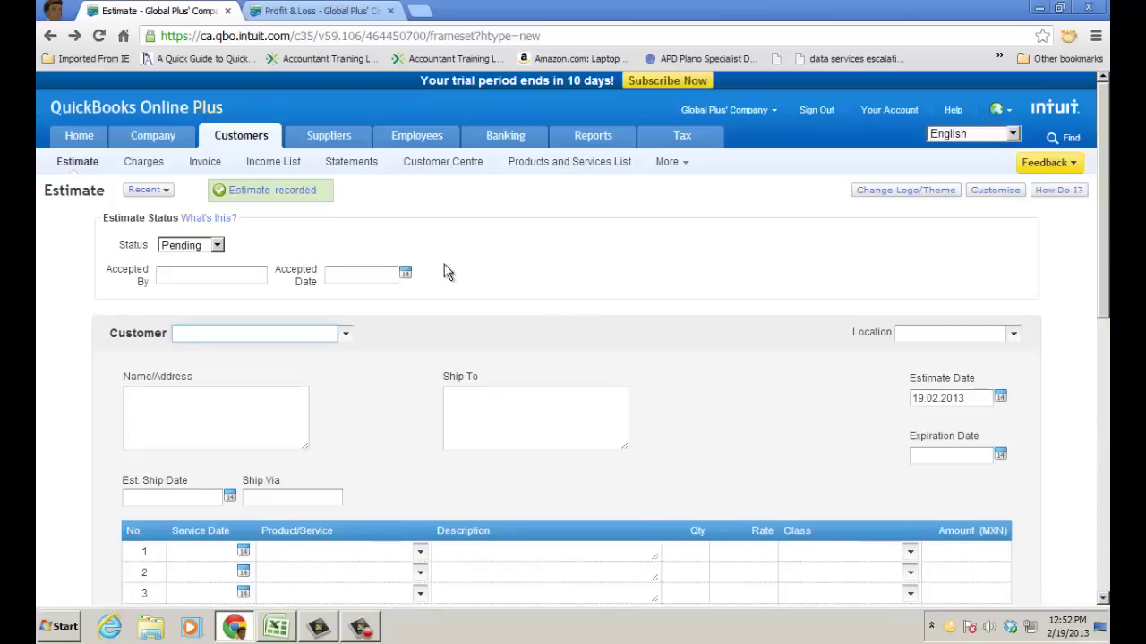
{"action": "left_click", "coordinate": [434, 164]}
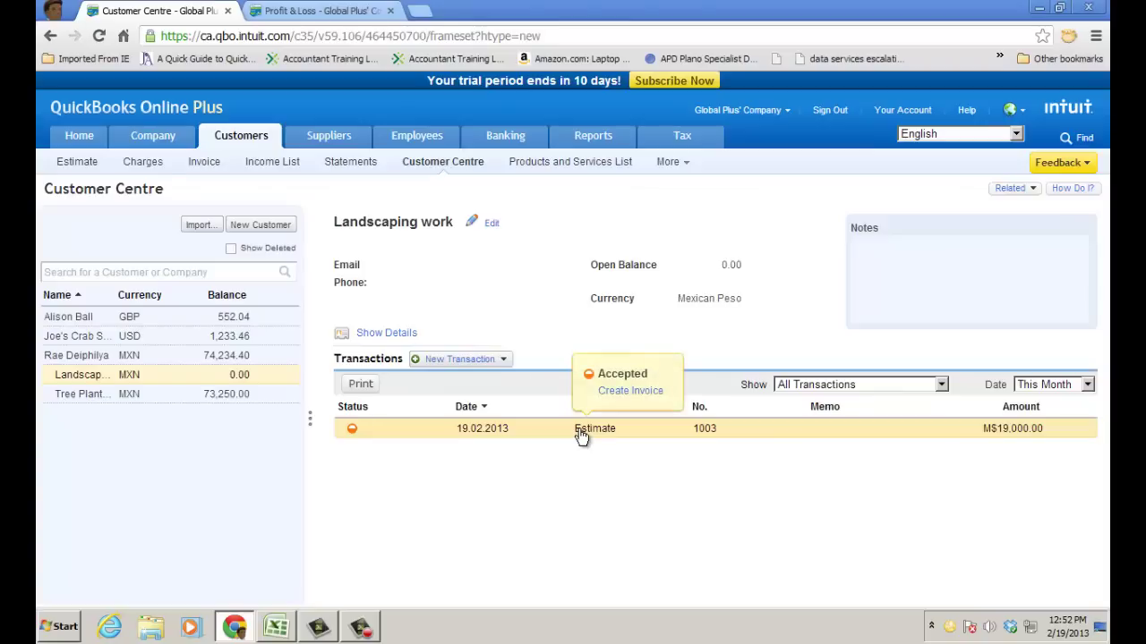
{"action": "mouse_move", "coordinate": [595, 143]}
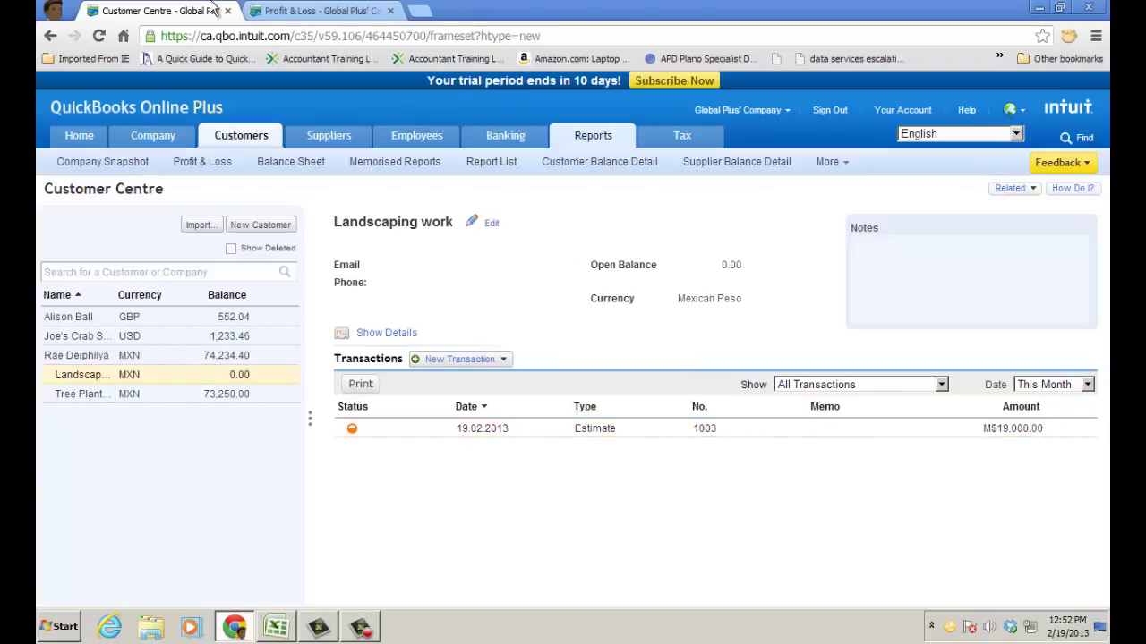
- From the Profit & Loss tab, browse the Report List to its Company Reports section
{"action": "left_click", "coordinate": [314, 12]}
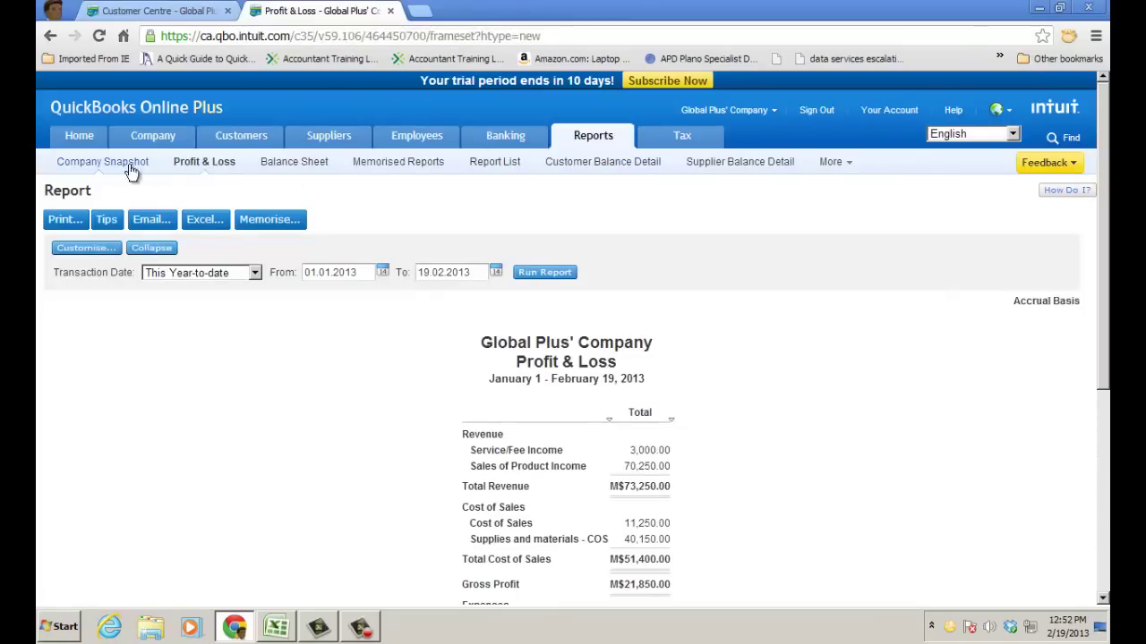
{"action": "left_click", "coordinate": [481, 168]}
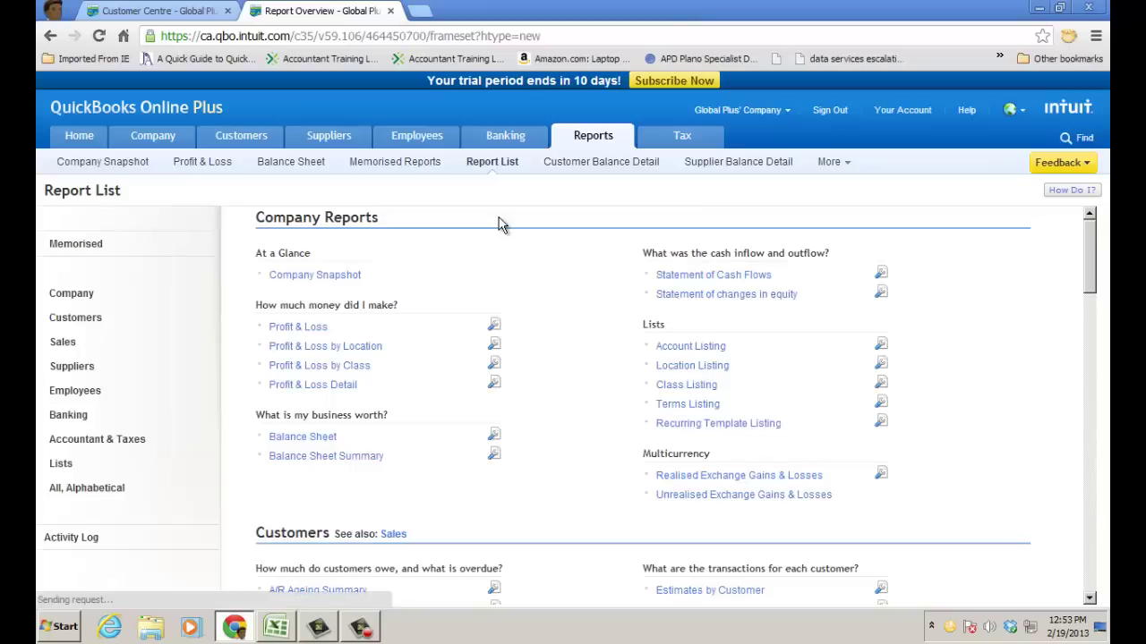
{"action": "left_click", "coordinate": [83, 322]}
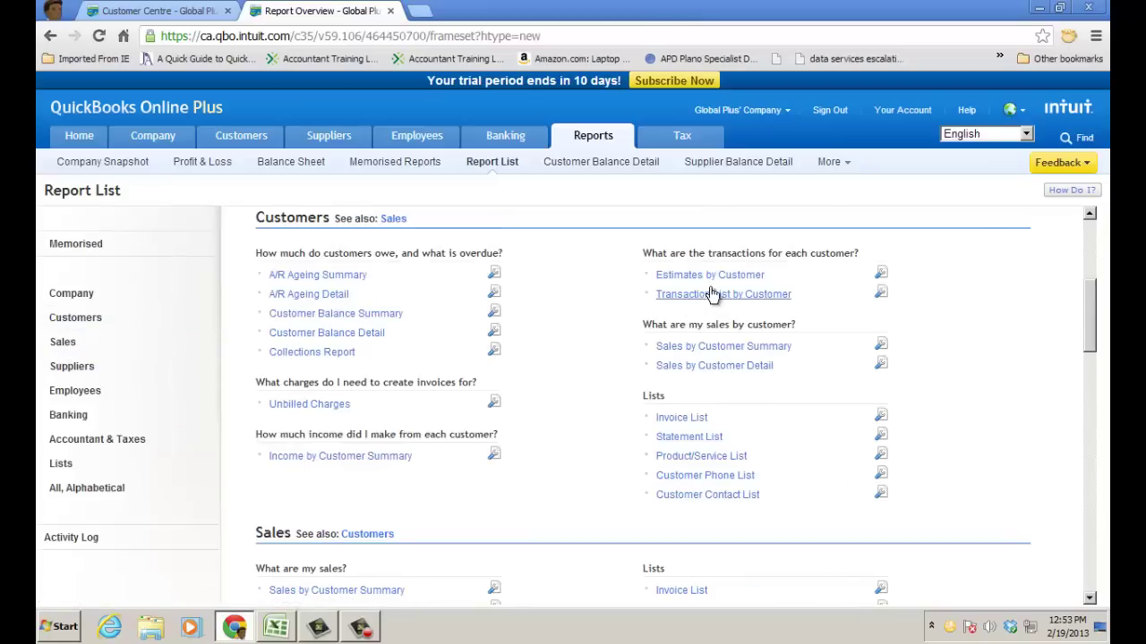
{"action": "mouse_move", "coordinate": [715, 285]}
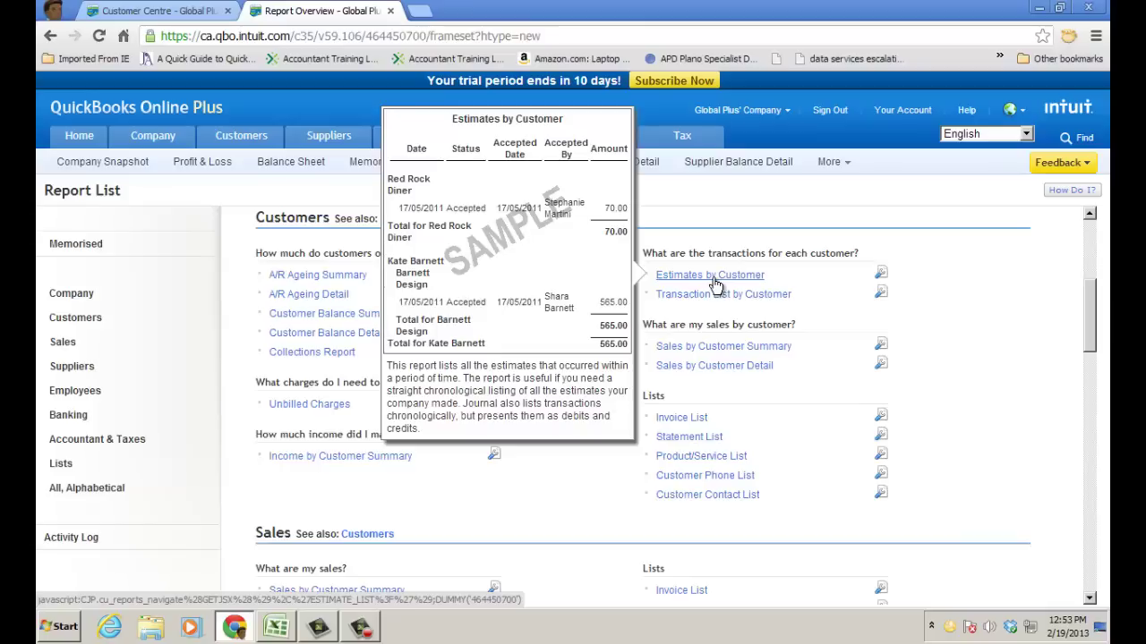
{"action": "left_click", "coordinate": [73, 294]}
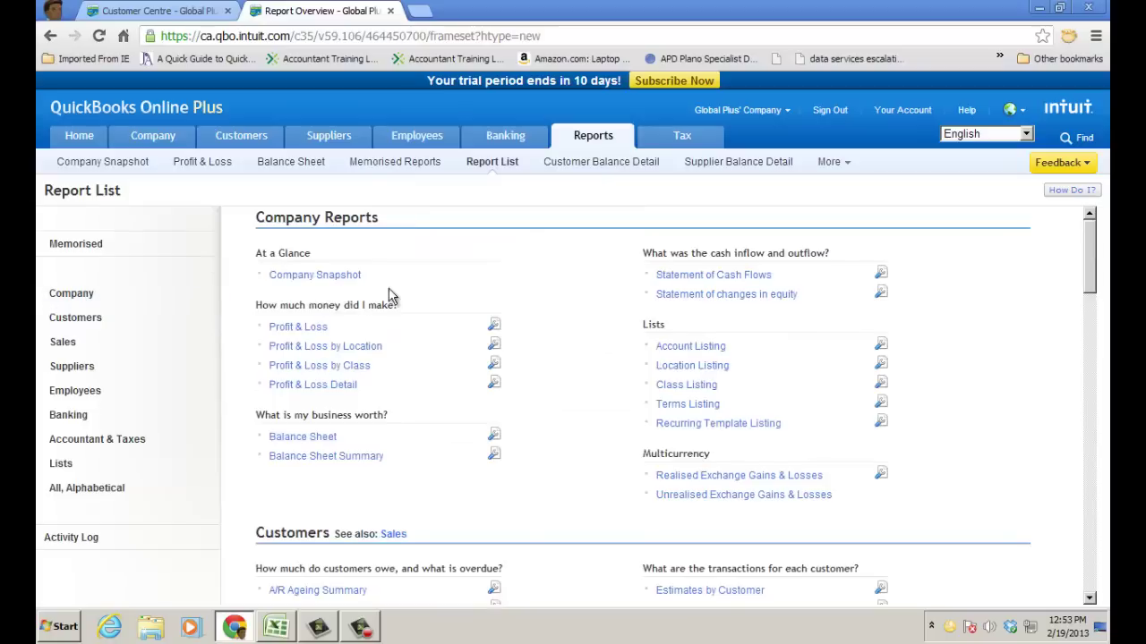
- Run Profit & Loss customised with the Customer filter set to Landscaping work
{"action": "left_click", "coordinate": [304, 327]}
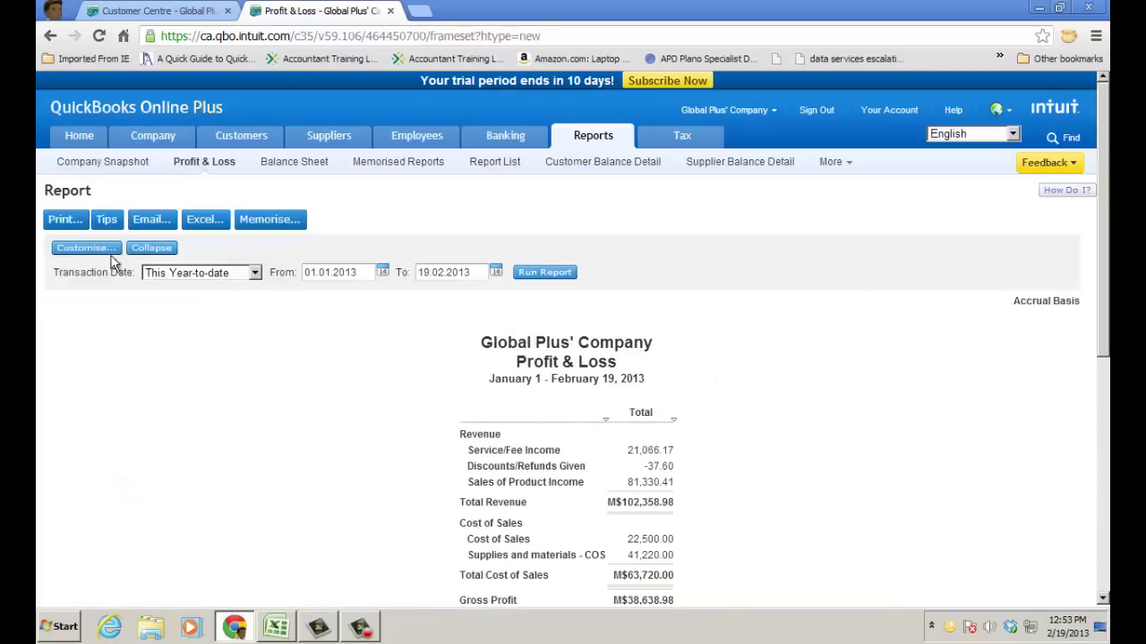
{"action": "left_click", "coordinate": [100, 254]}
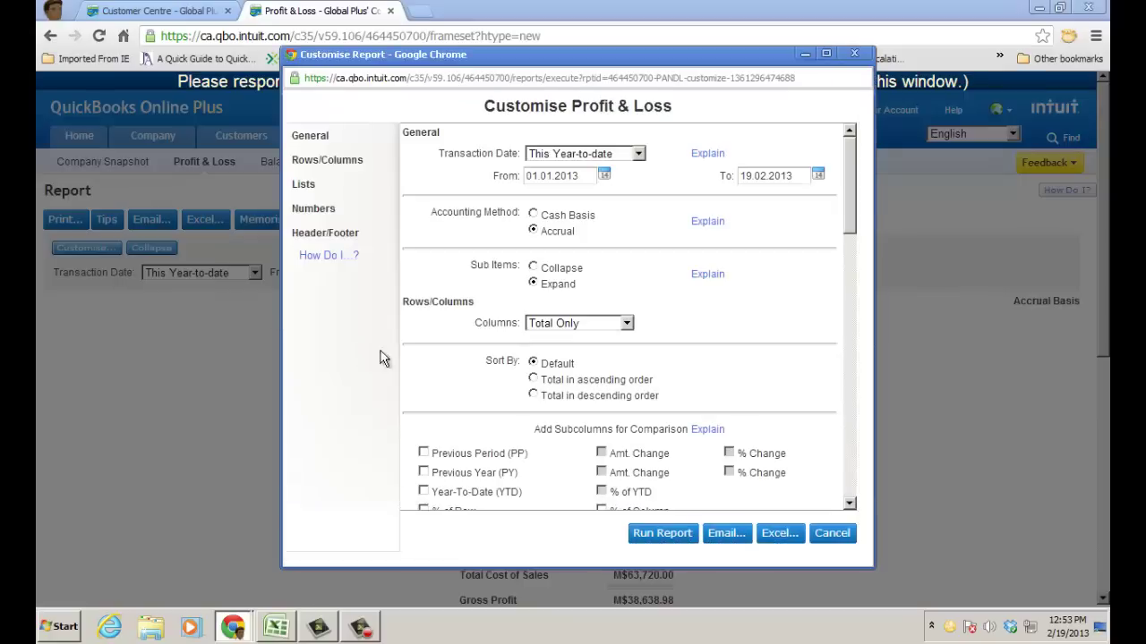
{"action": "scroll", "coordinate": [649, 403], "scroll_direction": "down", "scroll_amount": 3}
{"action": "scroll", "coordinate": [651, 403], "scroll_direction": "down", "scroll_amount": 5}
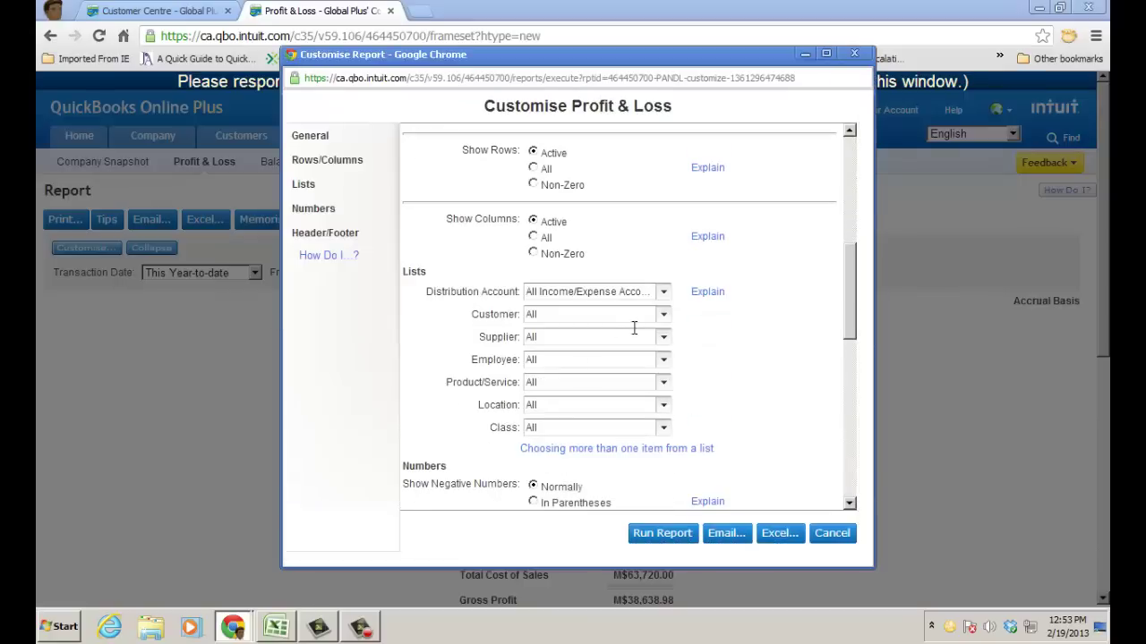
{"action": "left_click", "coordinate": [663, 323]}
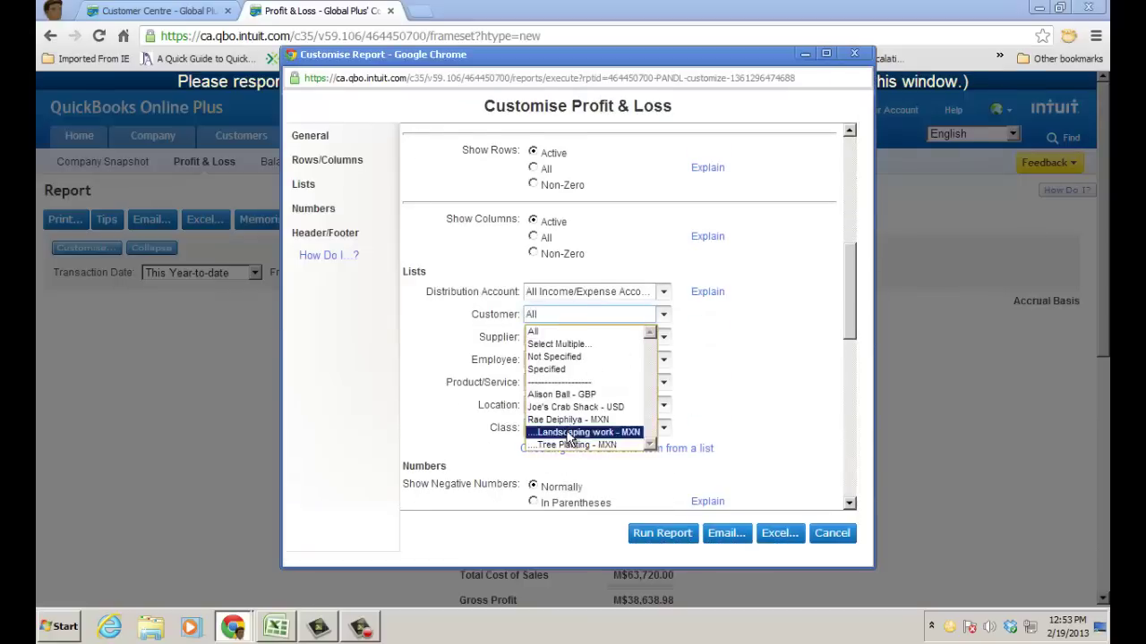
{"action": "left_click", "coordinate": [565, 432]}
{"action": "left_click", "coordinate": [664, 532]}
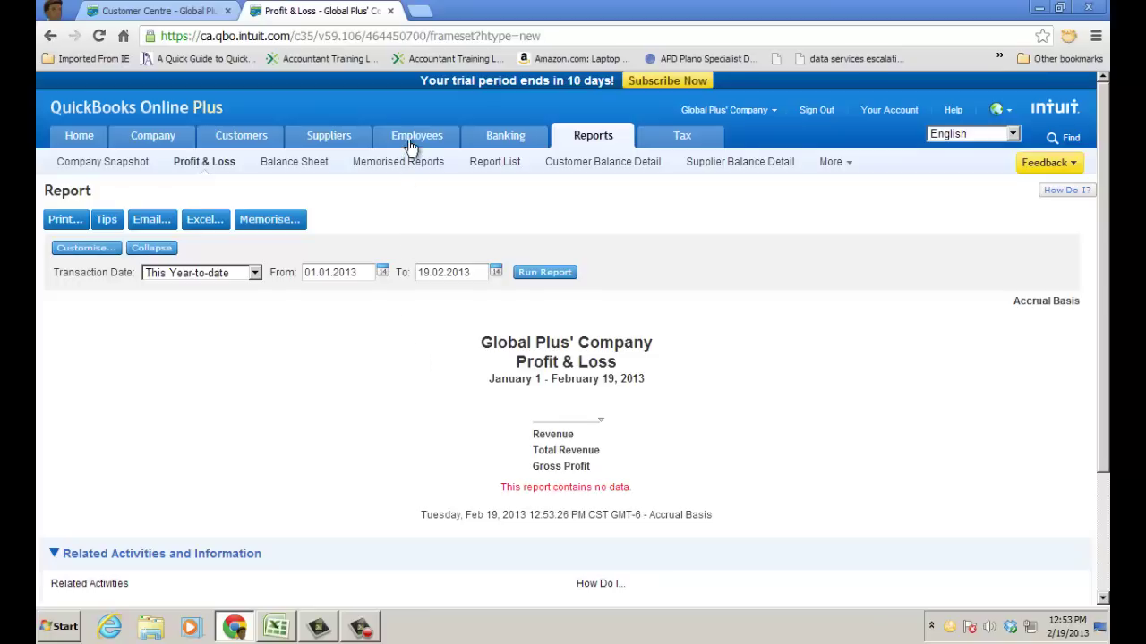
- Record a 1-hour Lawn Mowing time activity for Landscaping work at 15000.00 per hour
{"action": "mouse_move", "coordinate": [414, 143]}
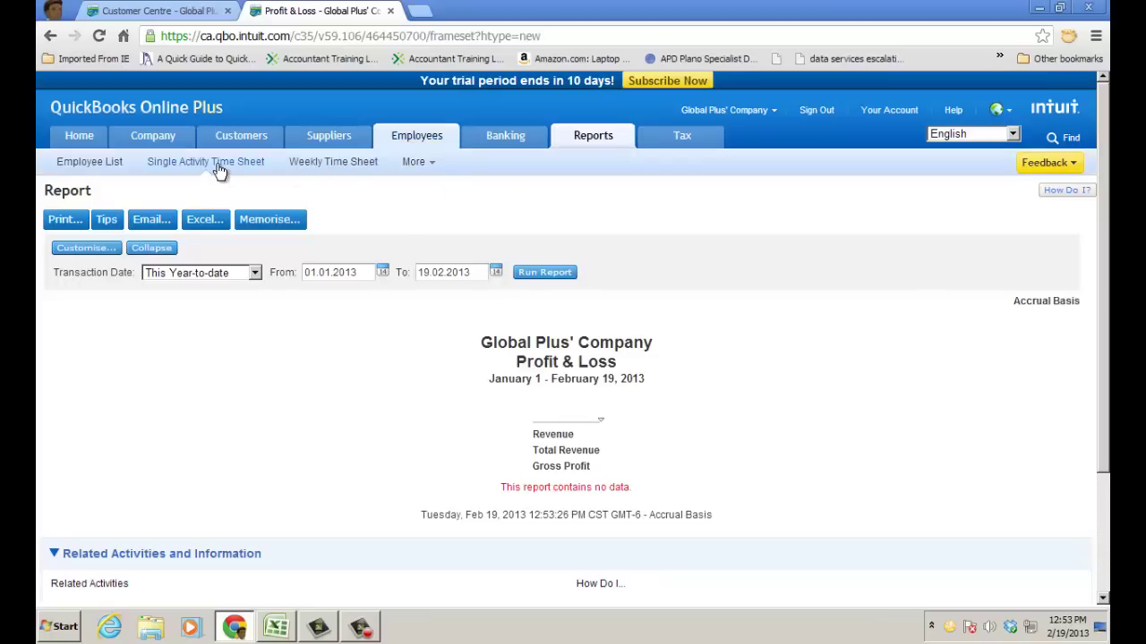
{"action": "left_click", "coordinate": [220, 162]}
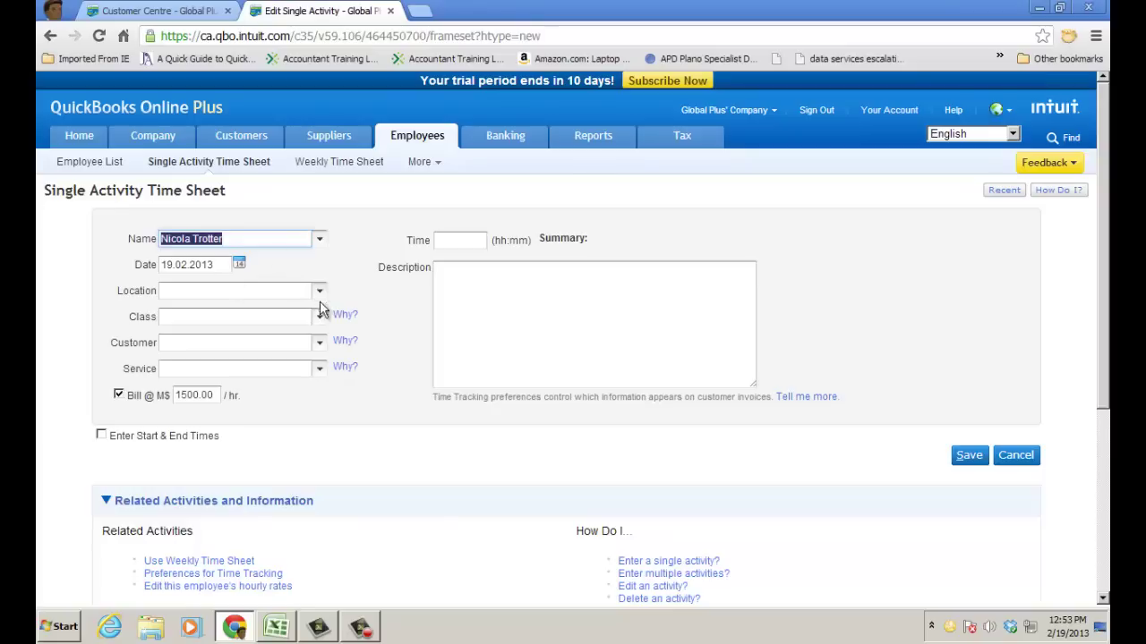
{"action": "left_click", "coordinate": [318, 342]}
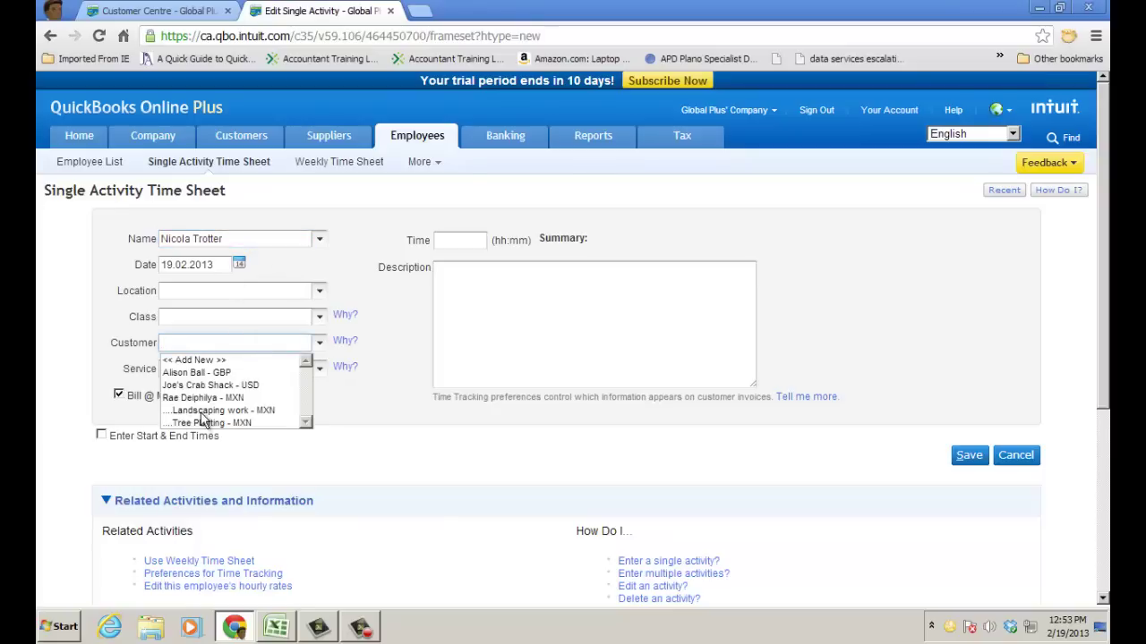
{"action": "left_click", "coordinate": [210, 412]}
{"action": "left_click", "coordinate": [318, 369]}
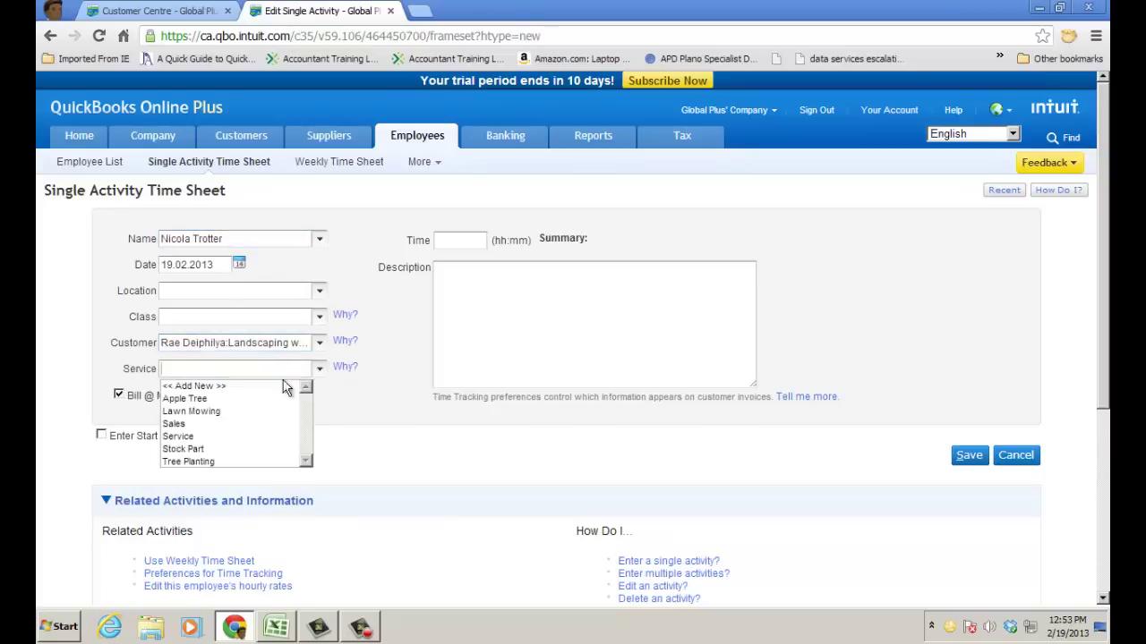
{"action": "left_click", "coordinate": [183, 413]}
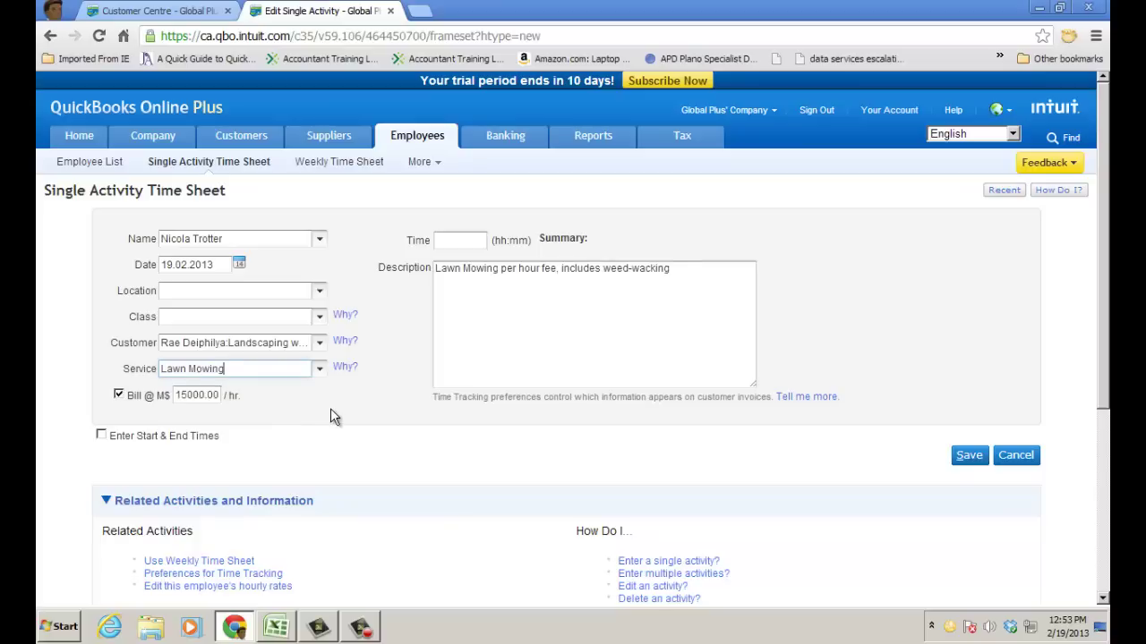
{"action": "left_click", "coordinate": [454, 233]}
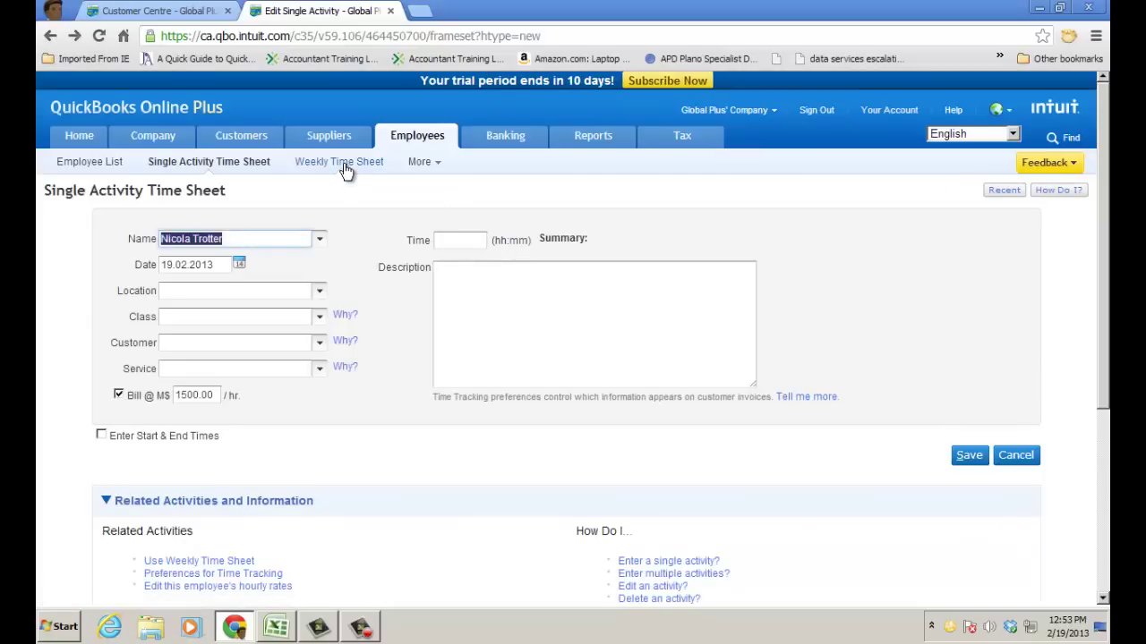
- Add 1:30 of Tree Planting for Landscaping work on Tue 19 to the weekly time sheet
{"action": "left_click", "coordinate": [345, 164]}
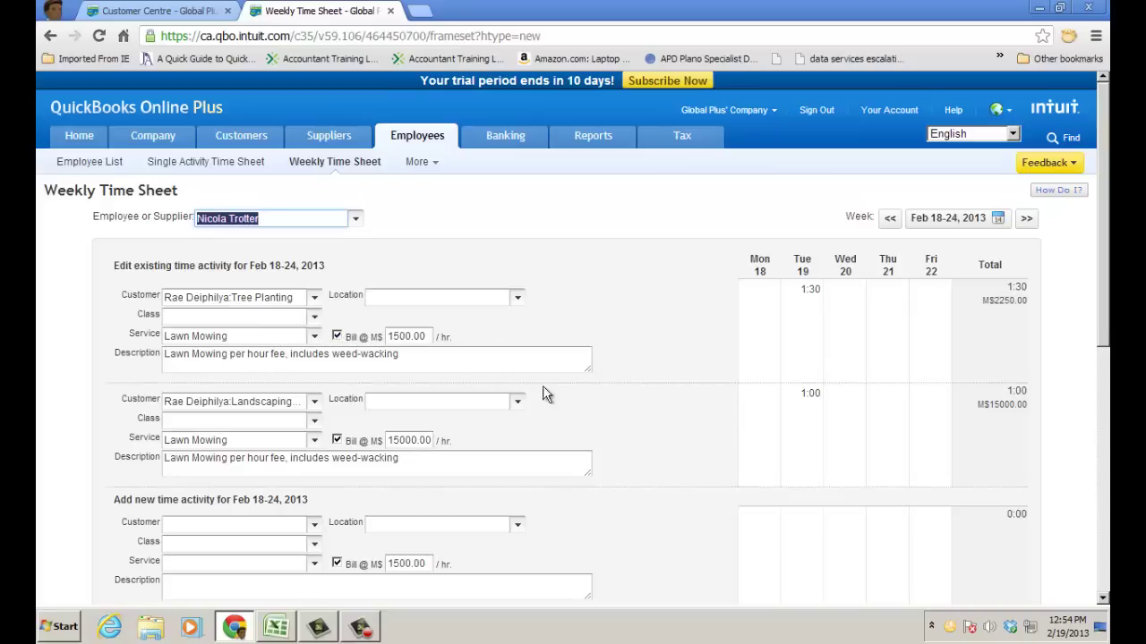
{"action": "scroll", "coordinate": [623, 409], "scroll_direction": "down", "scroll_amount": 2}
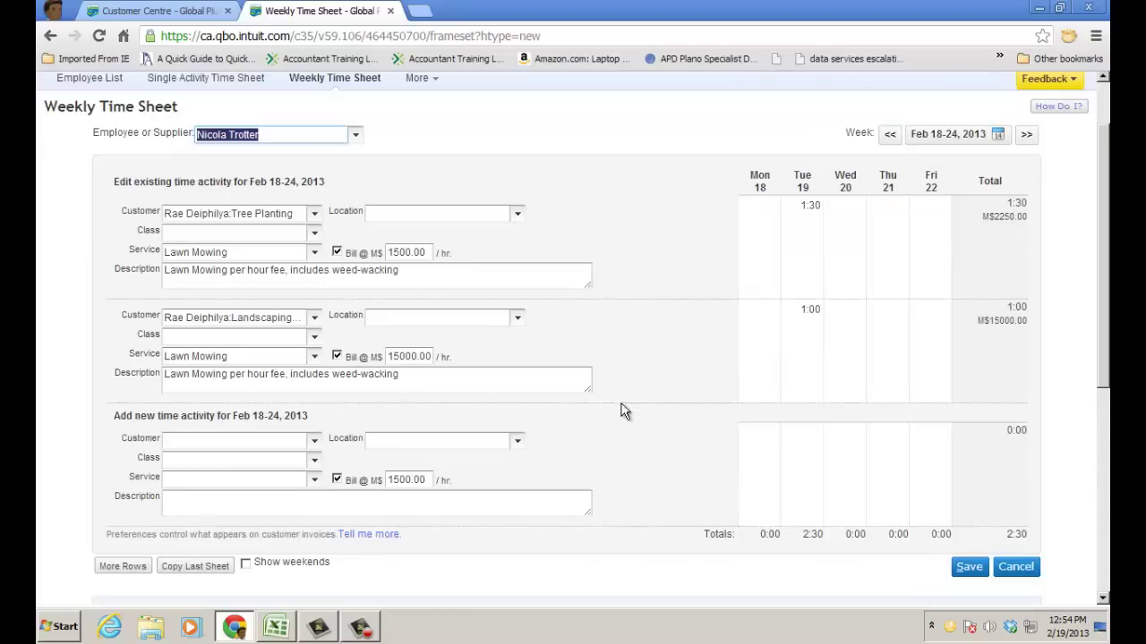
{"action": "left_click", "coordinate": [315, 443]}
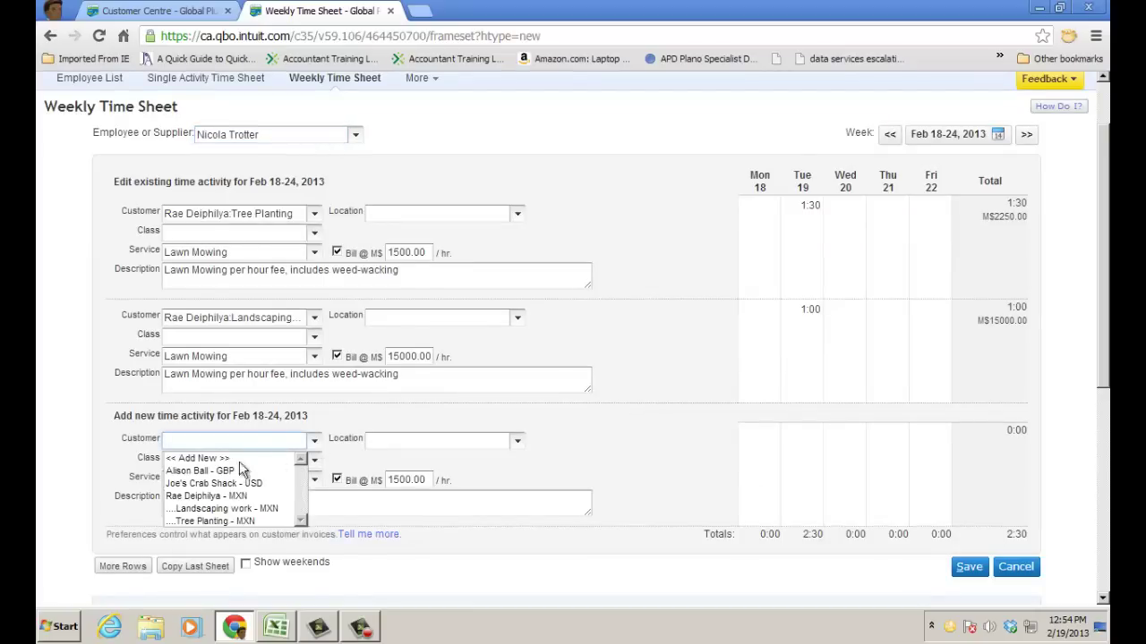
{"action": "left_click", "coordinate": [219, 509]}
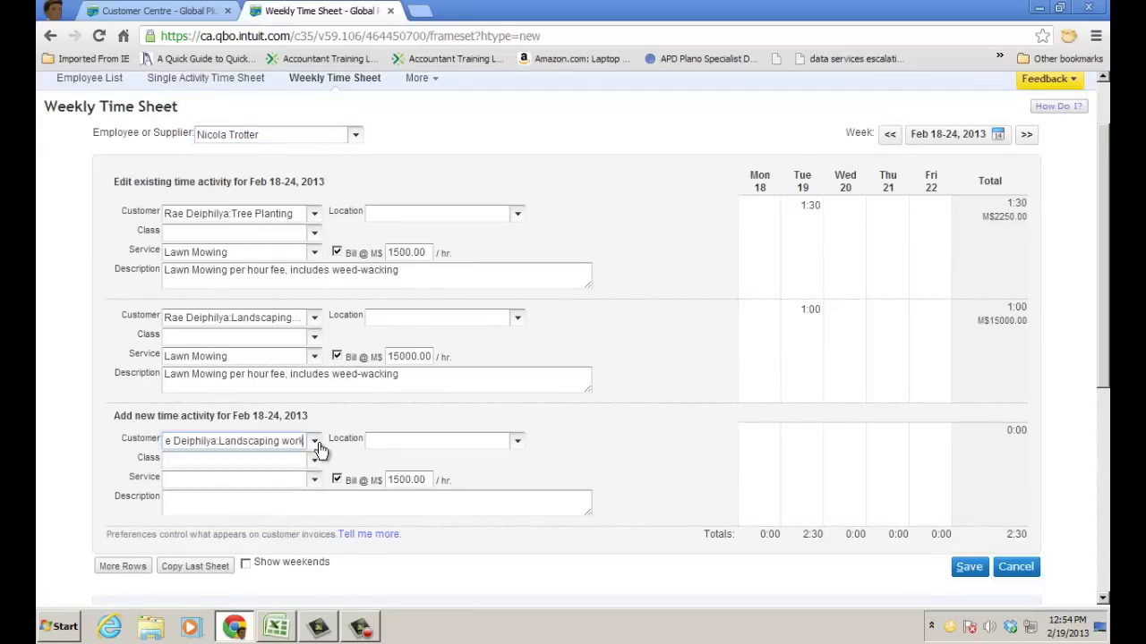
{"action": "left_click", "coordinate": [315, 480]}
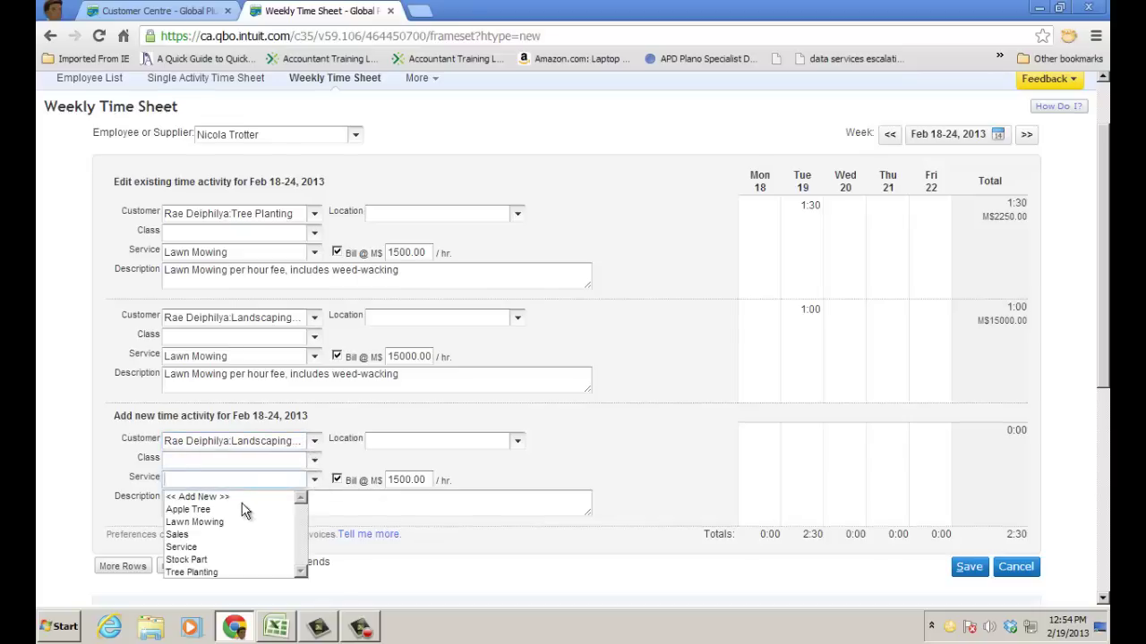
{"action": "left_click", "coordinate": [192, 572]}
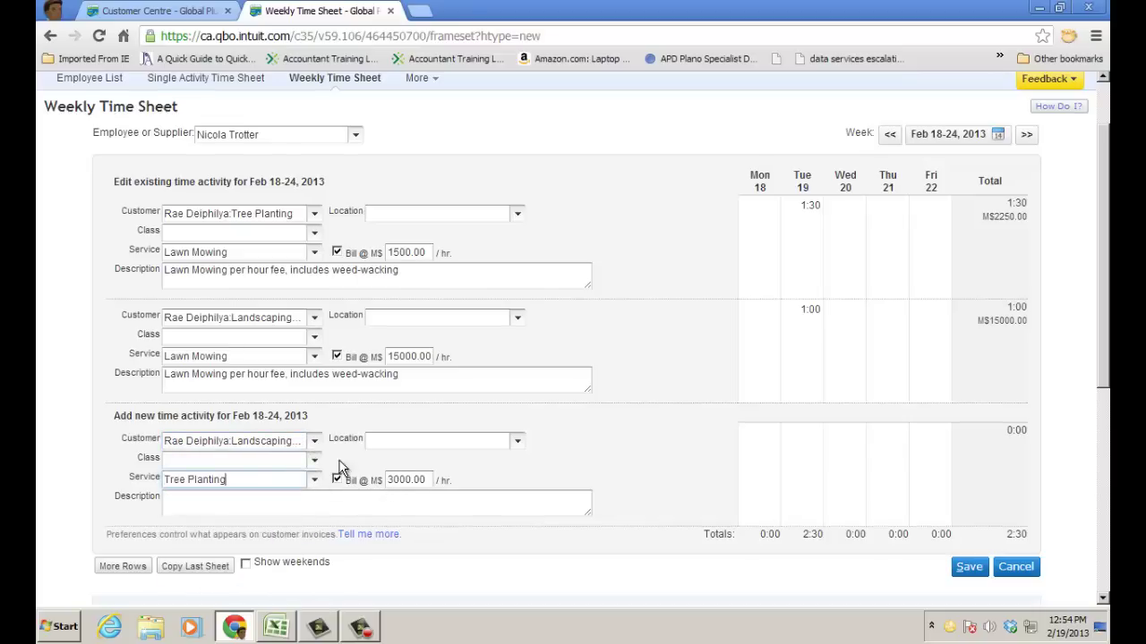
{"action": "left_click", "coordinate": [818, 453]}
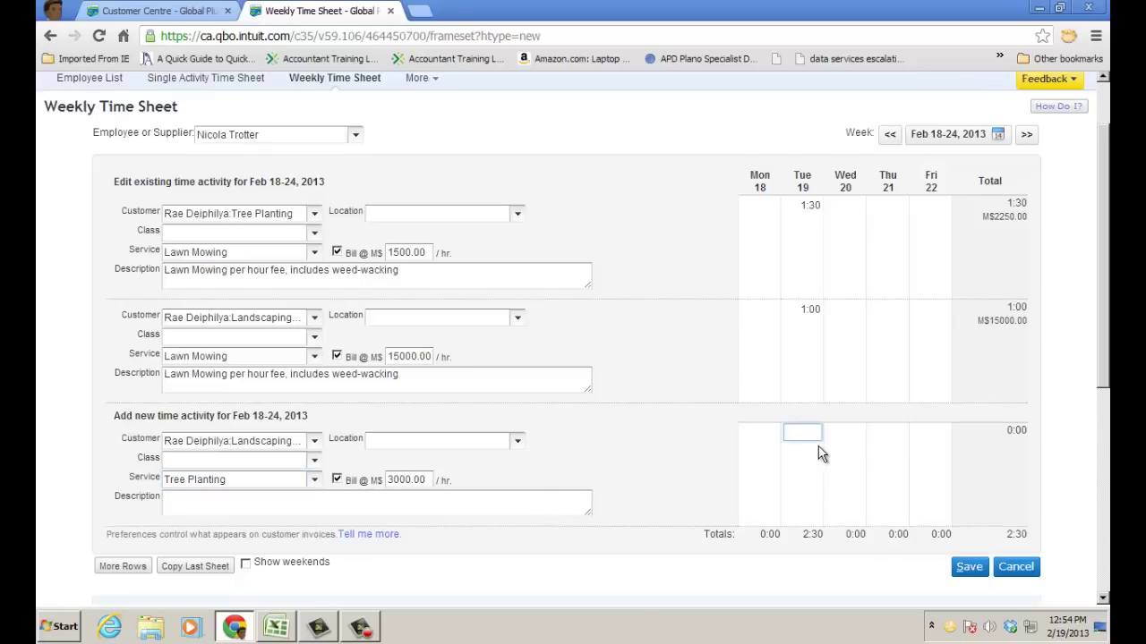
{"action": "left_click", "coordinate": [969, 570]}
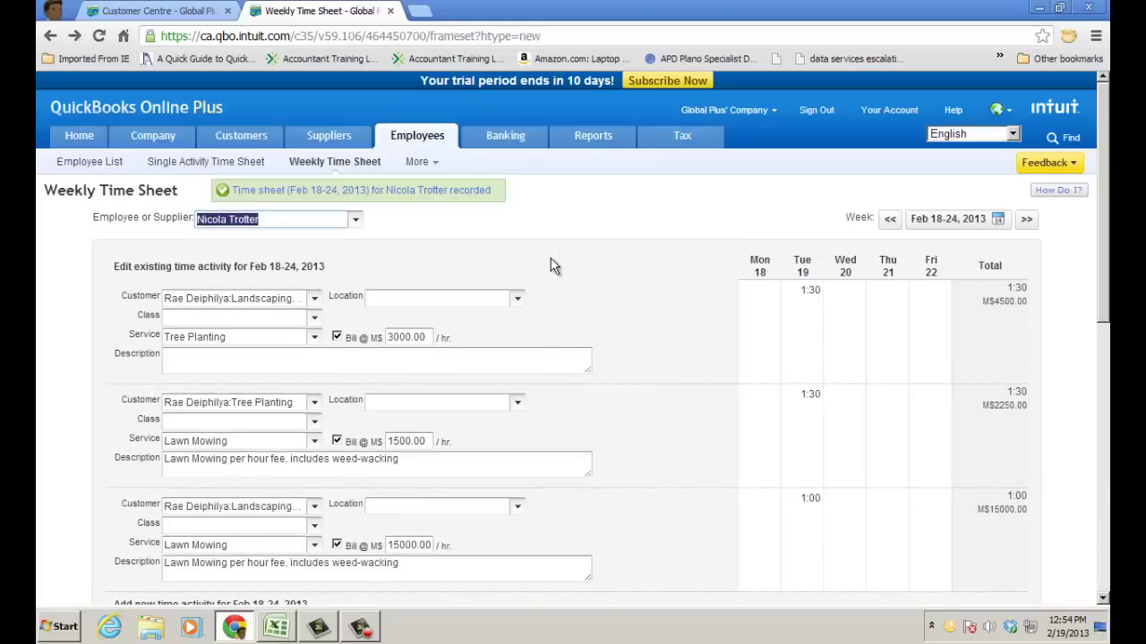
- Start a cheque expense to the employee with Lawn Mowing quantity 1 plus a Tree Planting line
{"action": "mouse_move", "coordinate": [512, 146]}
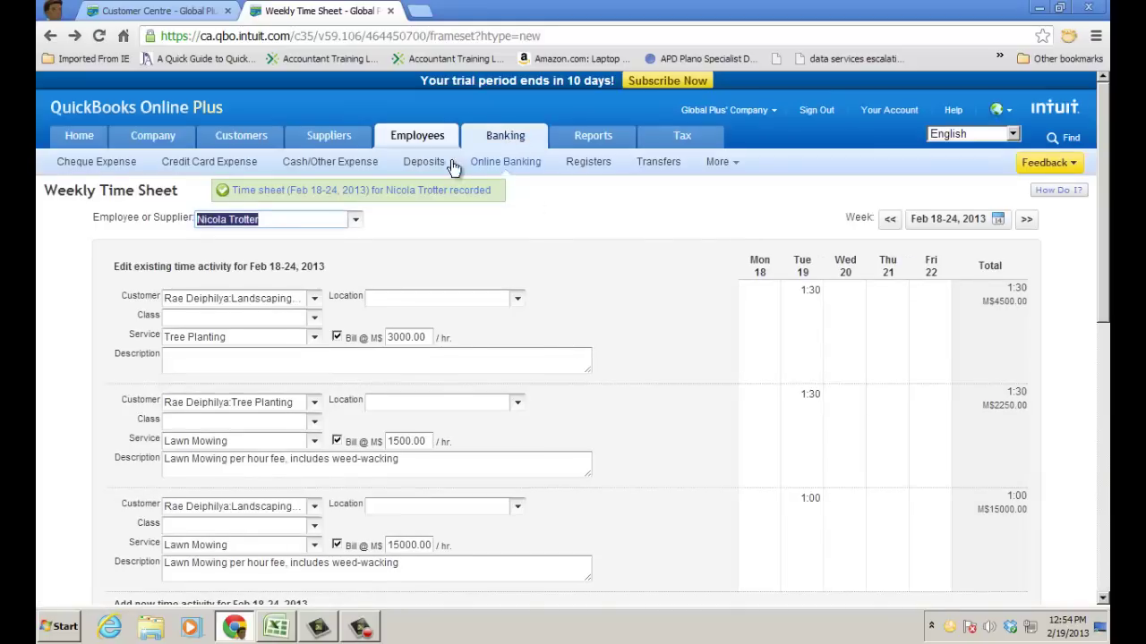
{"action": "left_click", "coordinate": [116, 161]}
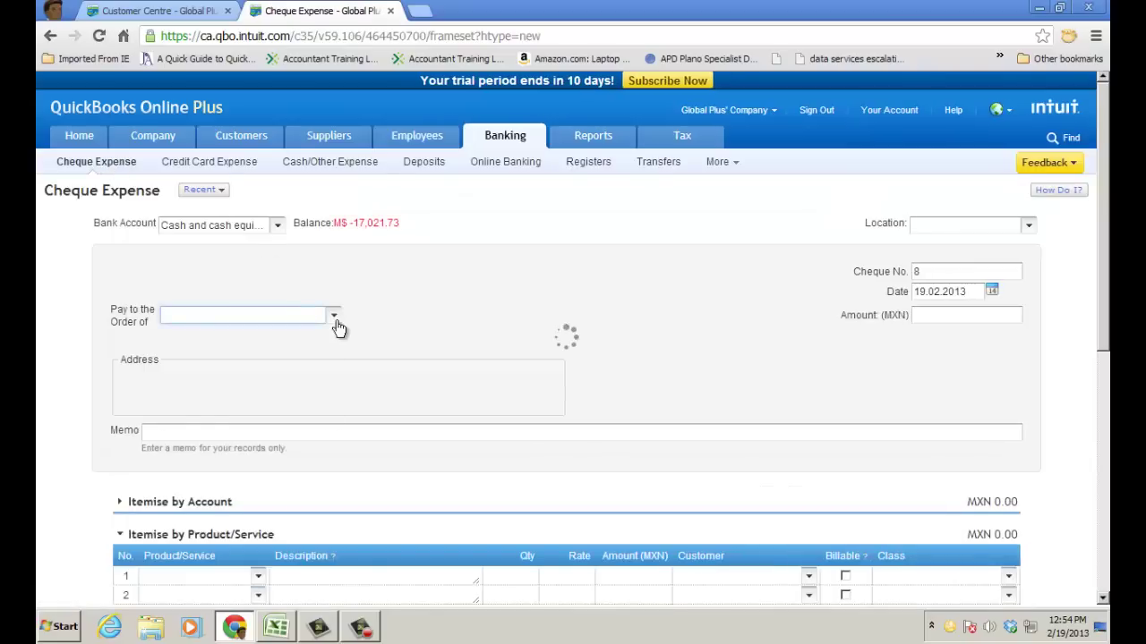
{"action": "left_click", "coordinate": [314, 313]}
{"action": "left_click", "coordinate": [215, 420]}
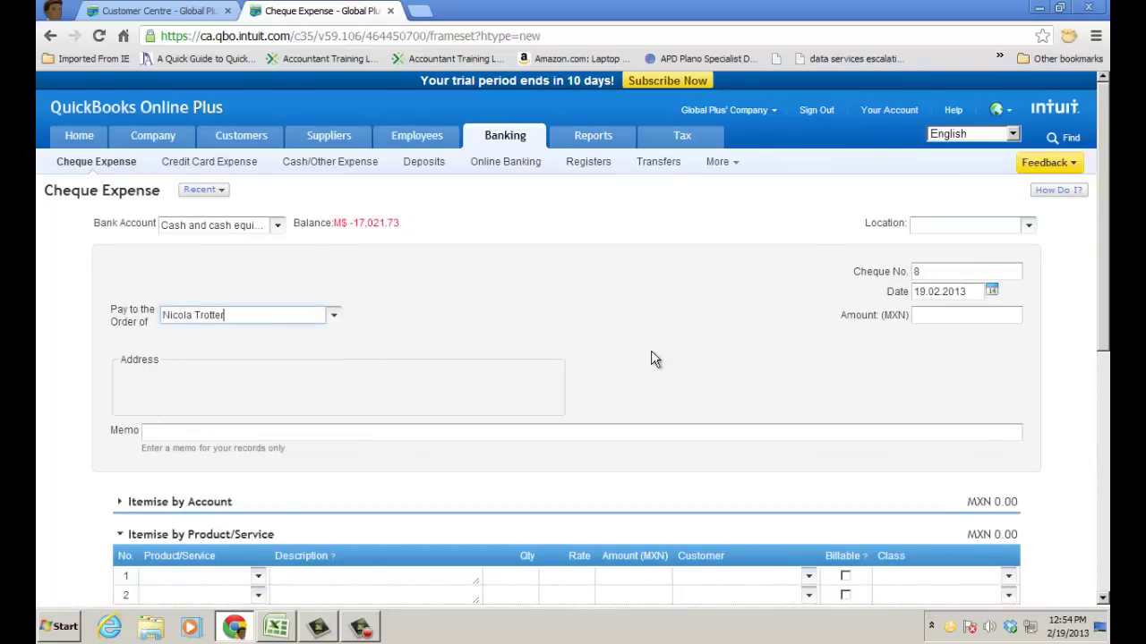
{"action": "scroll", "coordinate": [644, 358], "scroll_direction": "down", "scroll_amount": 1}
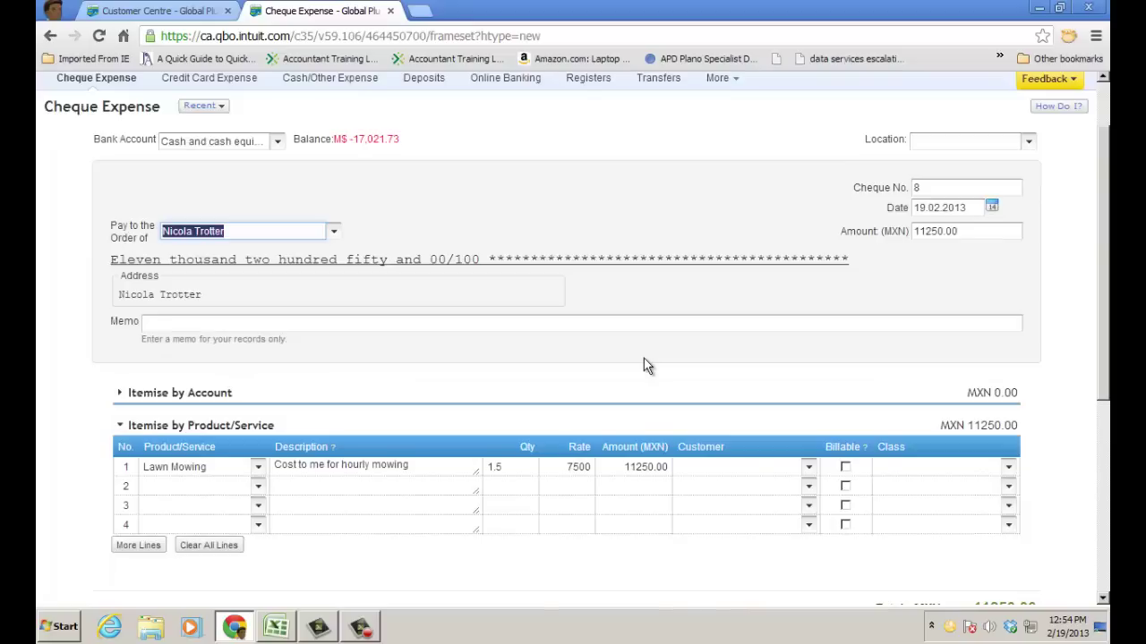
{"action": "left_click", "coordinate": [498, 466]}
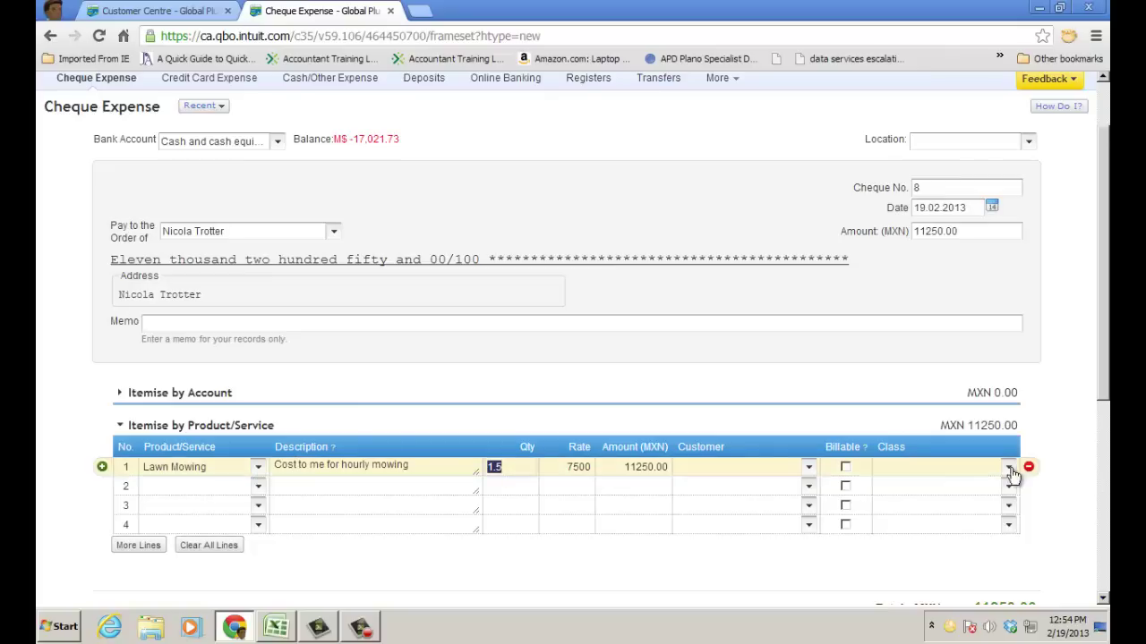
{"action": "key", "text": "Tab"}
{"action": "left_click", "coordinate": [258, 487]}
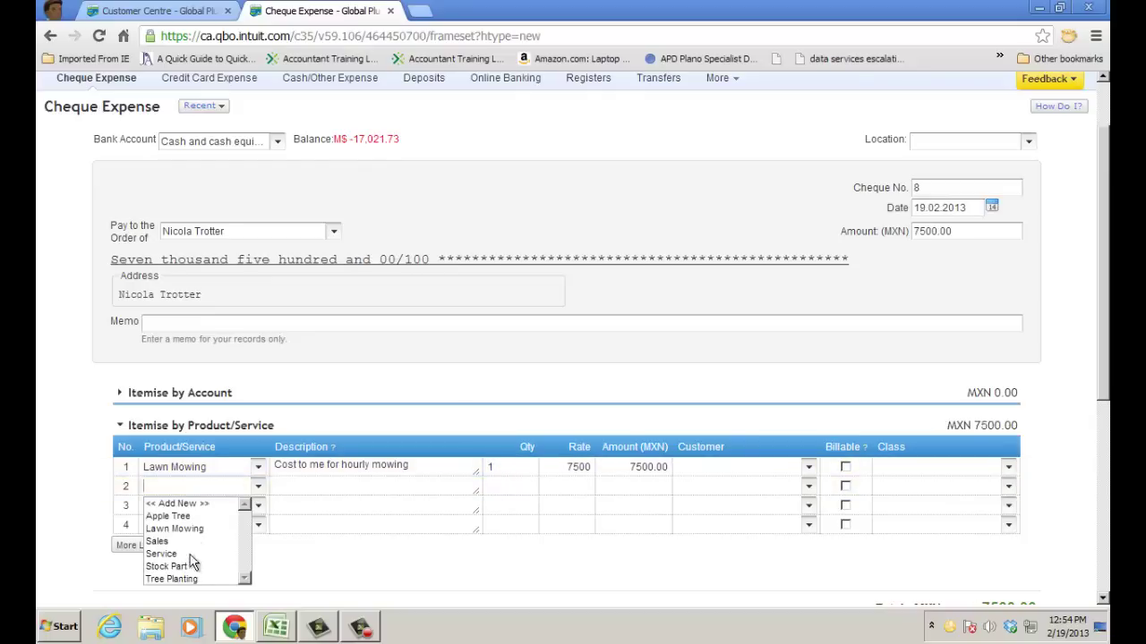
{"action": "left_click", "coordinate": [183, 579]}
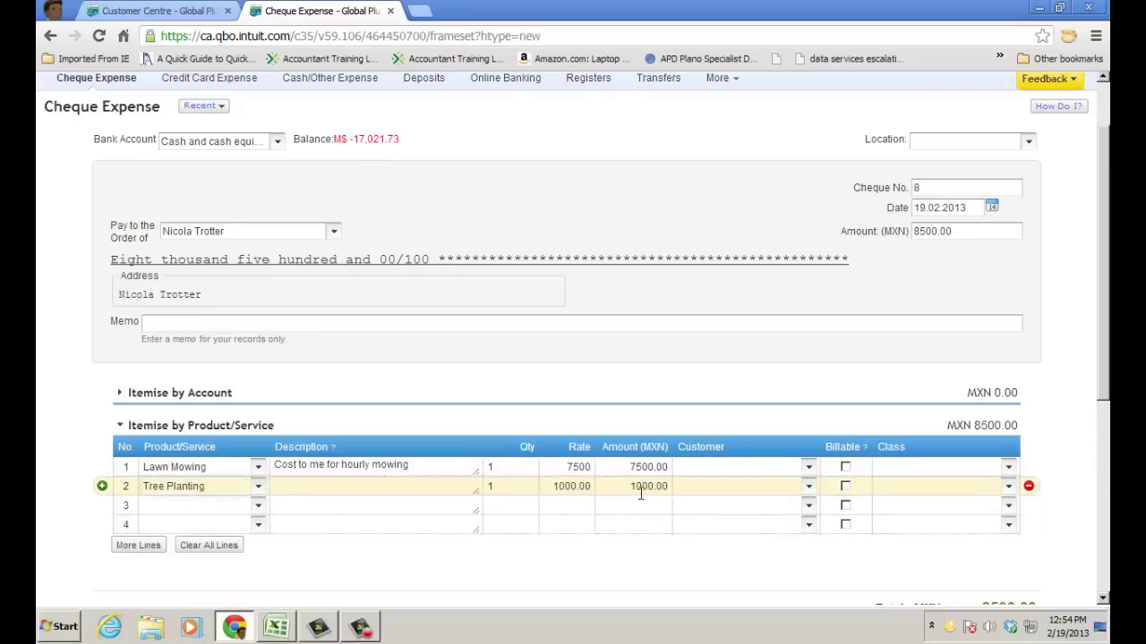
{"action": "scroll", "coordinate": [1104, 388], "scroll_direction": "down", "scroll_amount": 2}
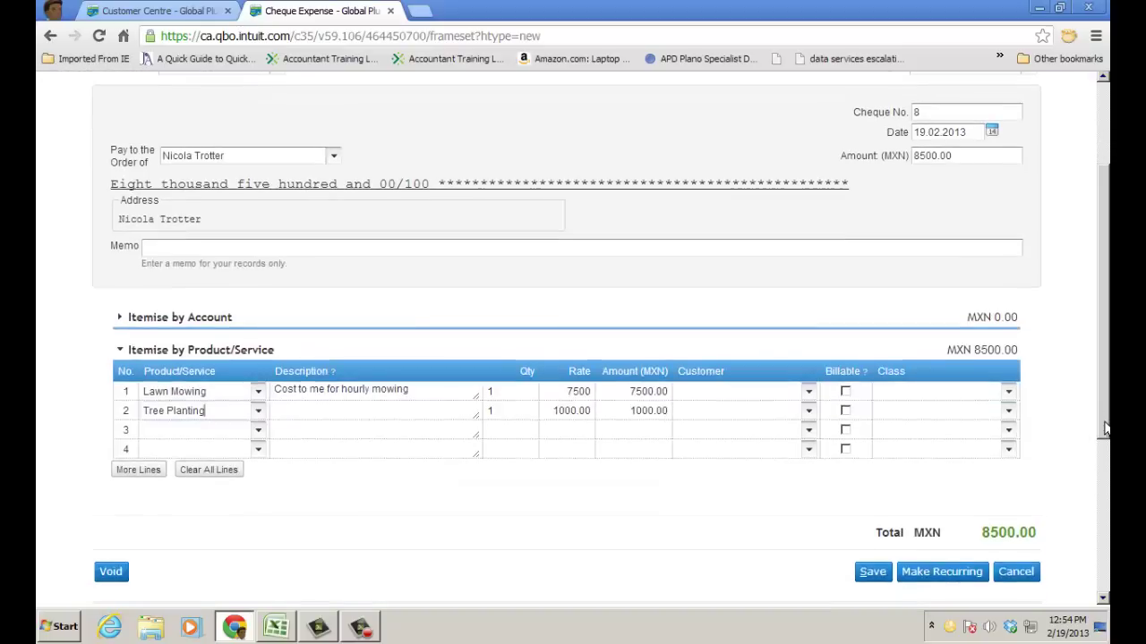
- Charge both cost lines to Landscaping work as non-billable and save the 8500.00 cheque
{"action": "left_click", "coordinate": [808, 392]}
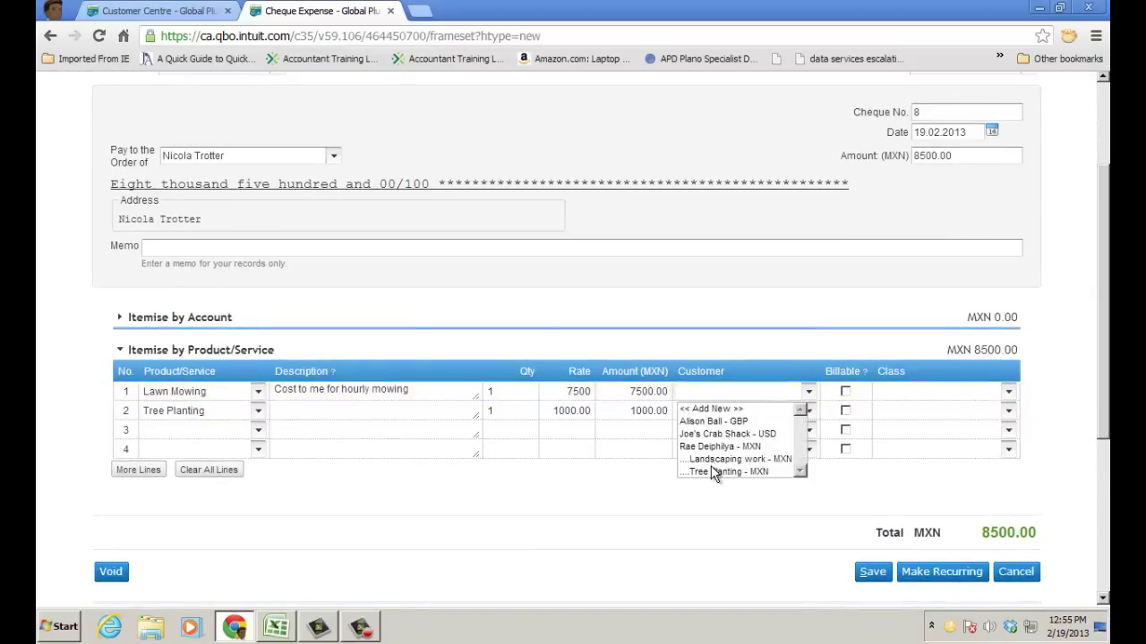
{"action": "left_click", "coordinate": [727, 460]}
{"action": "left_click", "coordinate": [809, 411]}
{"action": "left_click", "coordinate": [732, 479]}
{"action": "left_click", "coordinate": [845, 392]}
{"action": "left_click", "coordinate": [845, 392]}
{"action": "left_click", "coordinate": [847, 414]}
{"action": "left_click", "coordinate": [846, 411]}
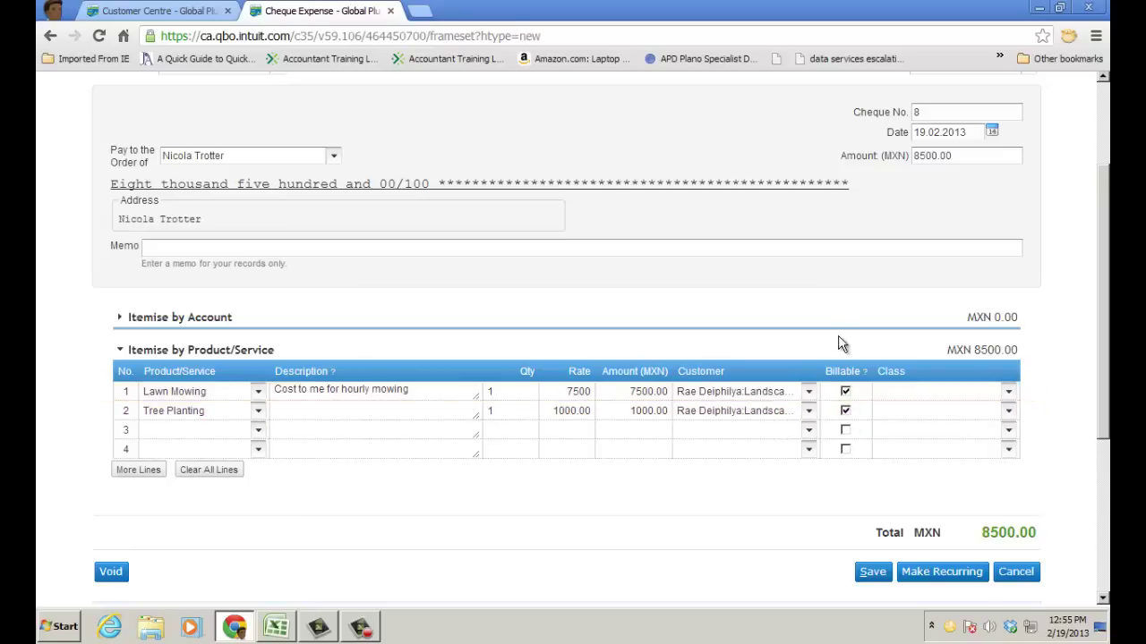
{"action": "left_click", "coordinate": [846, 411]}
{"action": "left_click", "coordinate": [845, 392]}
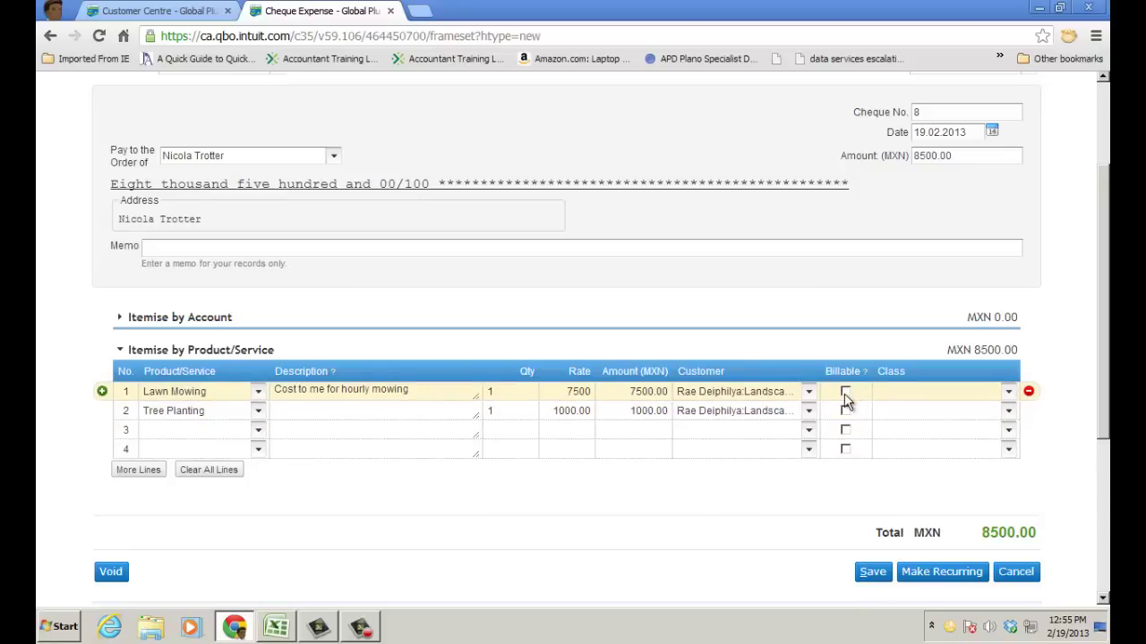
{"action": "left_click", "coordinate": [868, 575]}
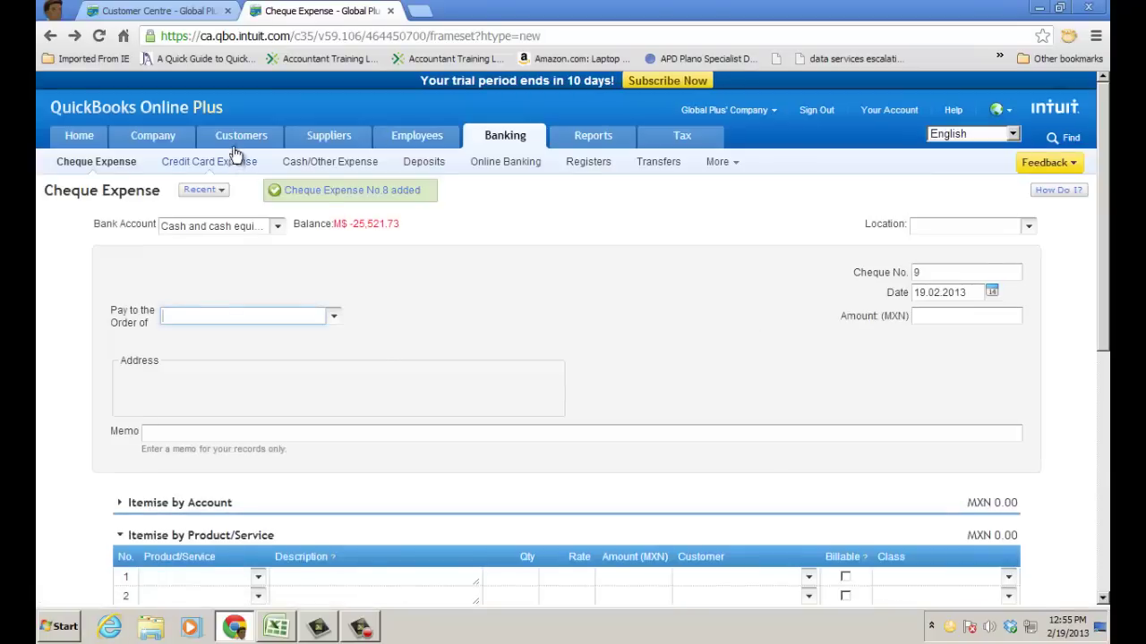
- Start a new supplier bill and choose its supplier
{"action": "mouse_move", "coordinate": [329, 143]}
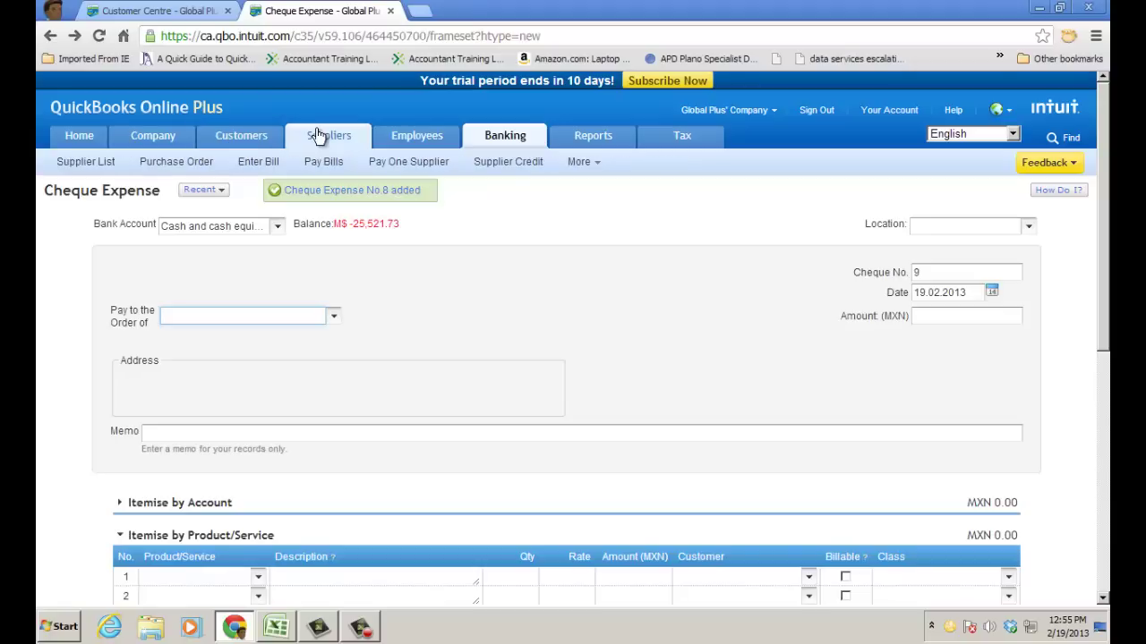
{"action": "left_click", "coordinate": [262, 165]}
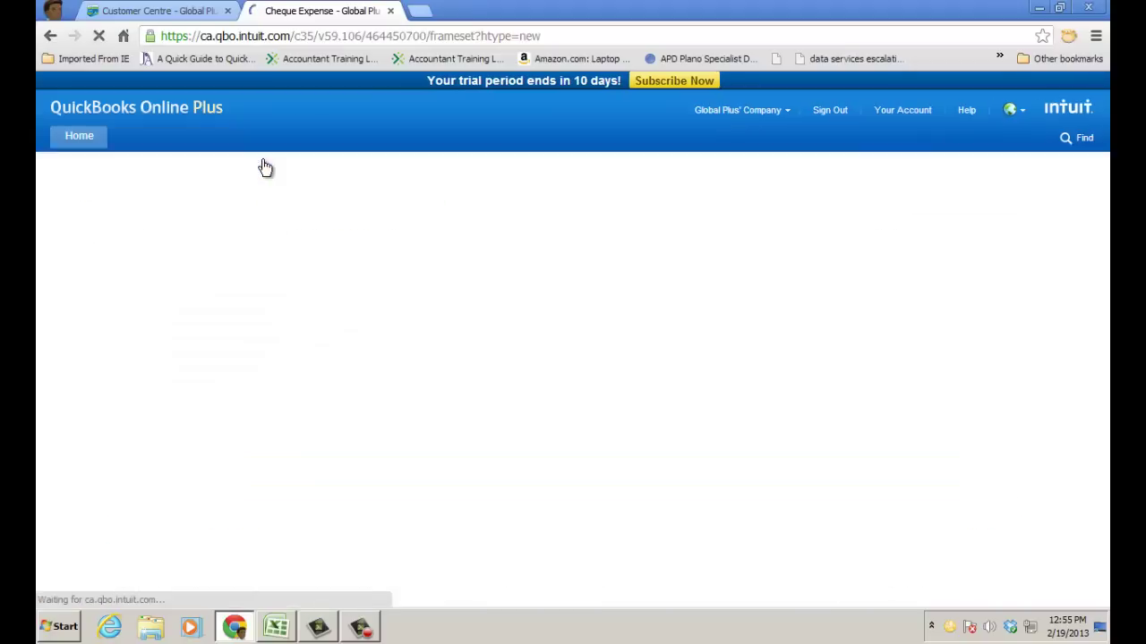
{"action": "left_click", "coordinate": [343, 271]}
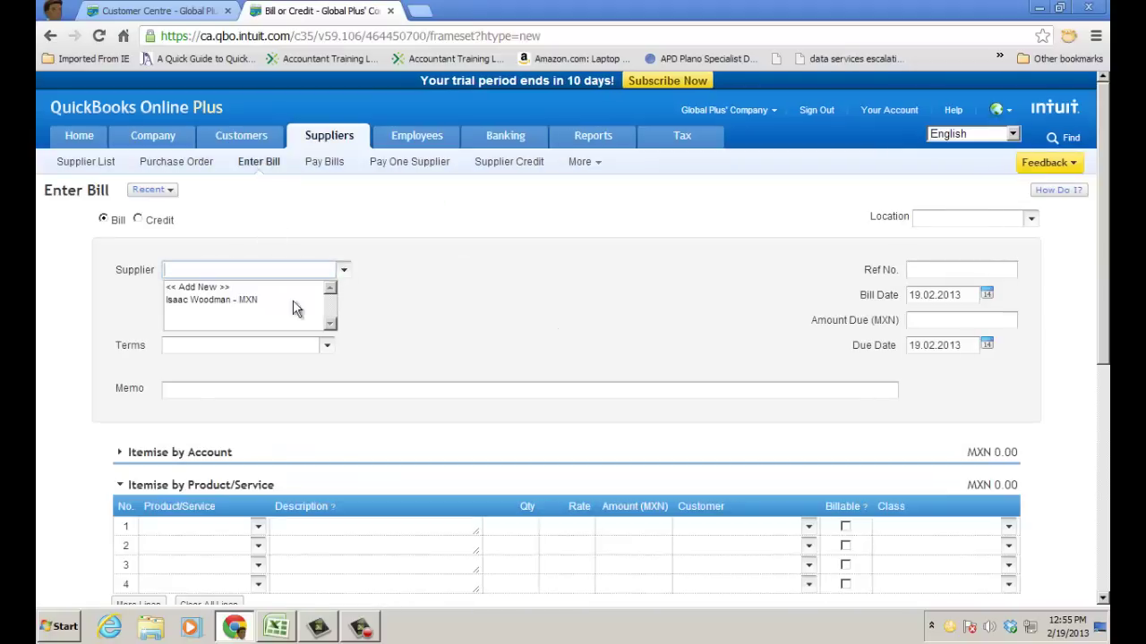
{"action": "left_click", "coordinate": [211, 300]}
{"action": "scroll", "coordinate": [448, 499], "scroll_direction": "down", "scroll_amount": 3}
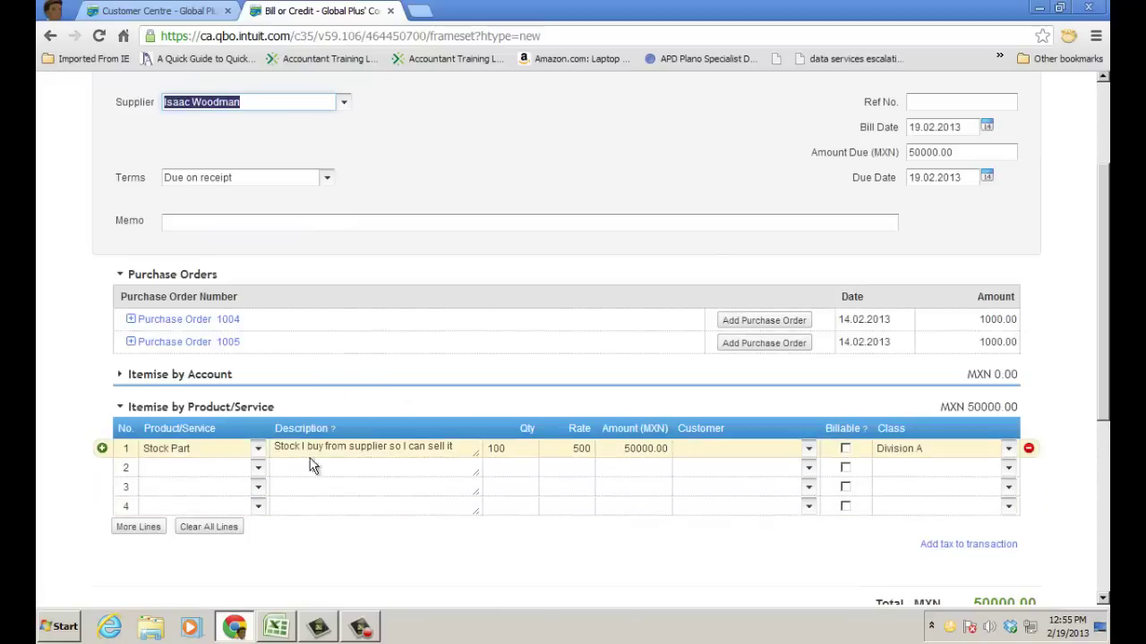
- Replace the Stock Part line with Apple Tree, billable to Landscaping work, and save the bill
{"action": "left_click", "coordinate": [1029, 448]}
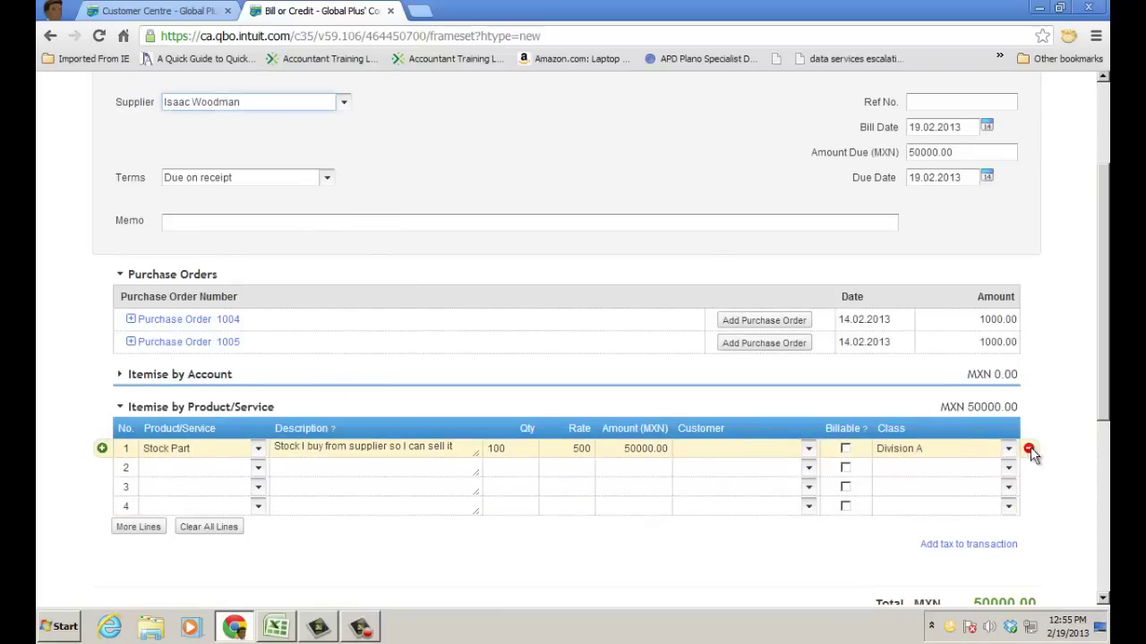
{"action": "left_click", "coordinate": [257, 450]}
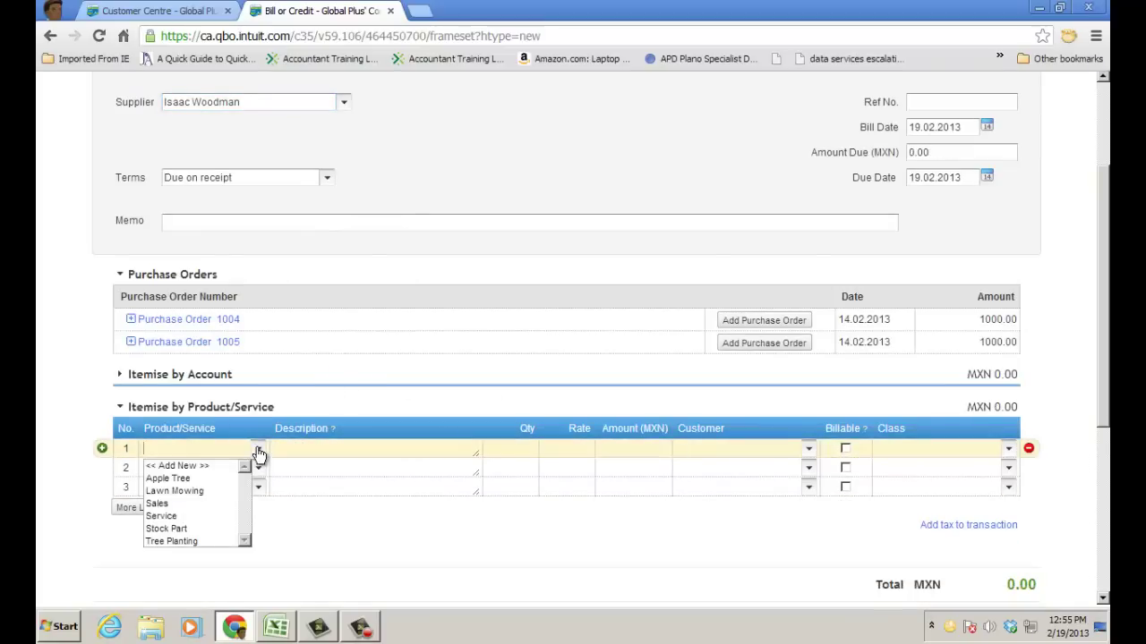
{"action": "left_click", "coordinate": [183, 479]}
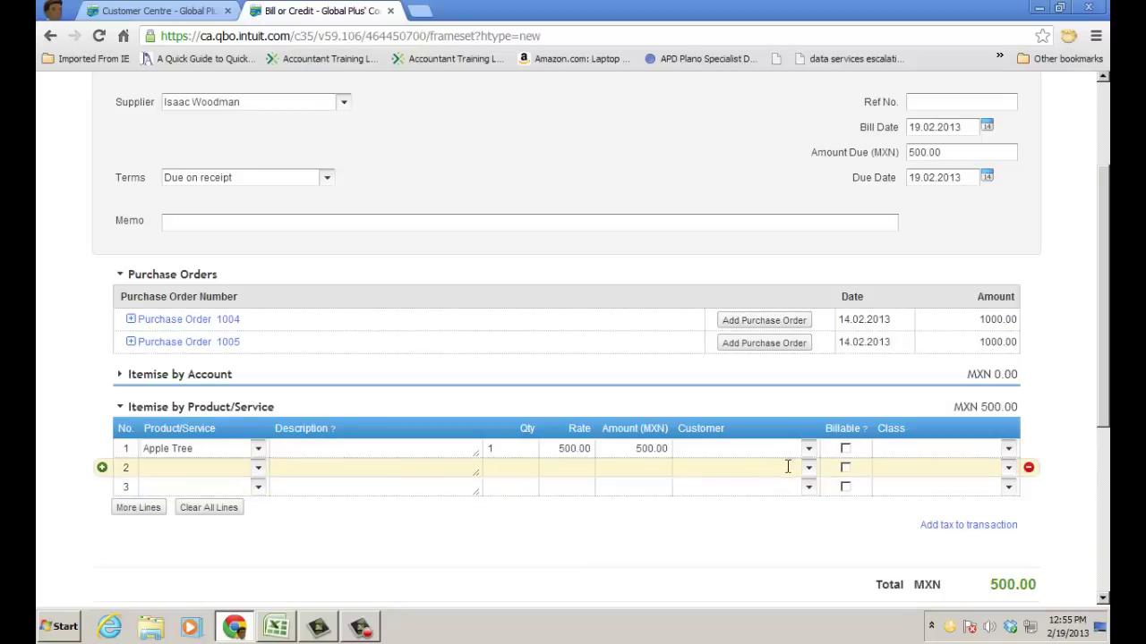
{"action": "left_click", "coordinate": [808, 448]}
{"action": "left_click", "coordinate": [726, 520]}
{"action": "left_click", "coordinate": [845, 448]}
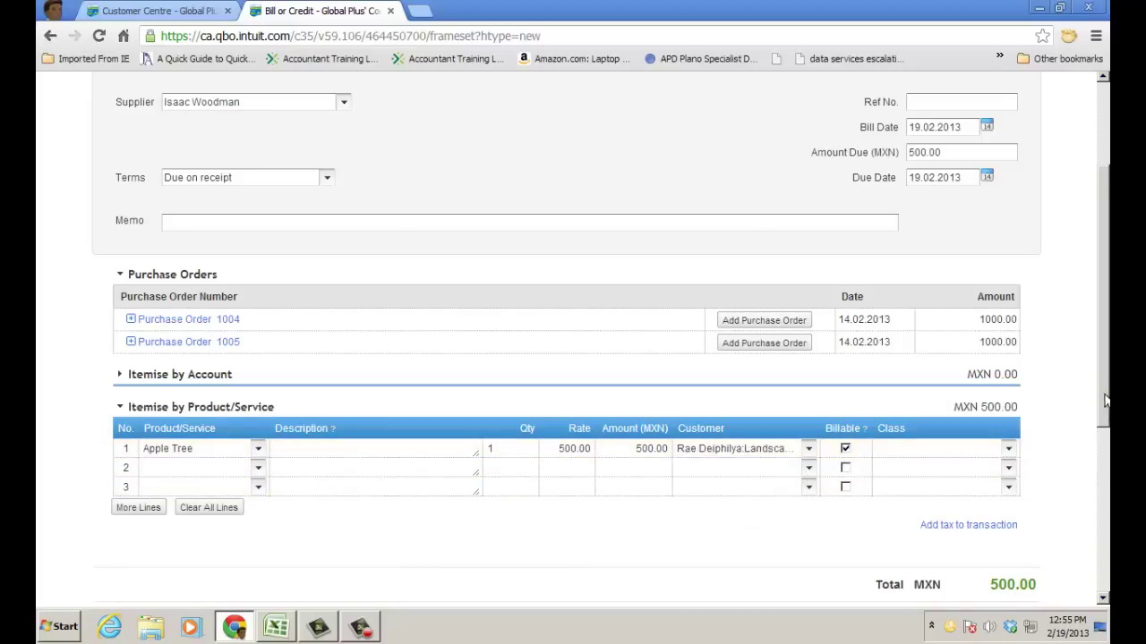
{"action": "scroll", "coordinate": [1107, 404], "scroll_direction": "down", "scroll_amount": 2}
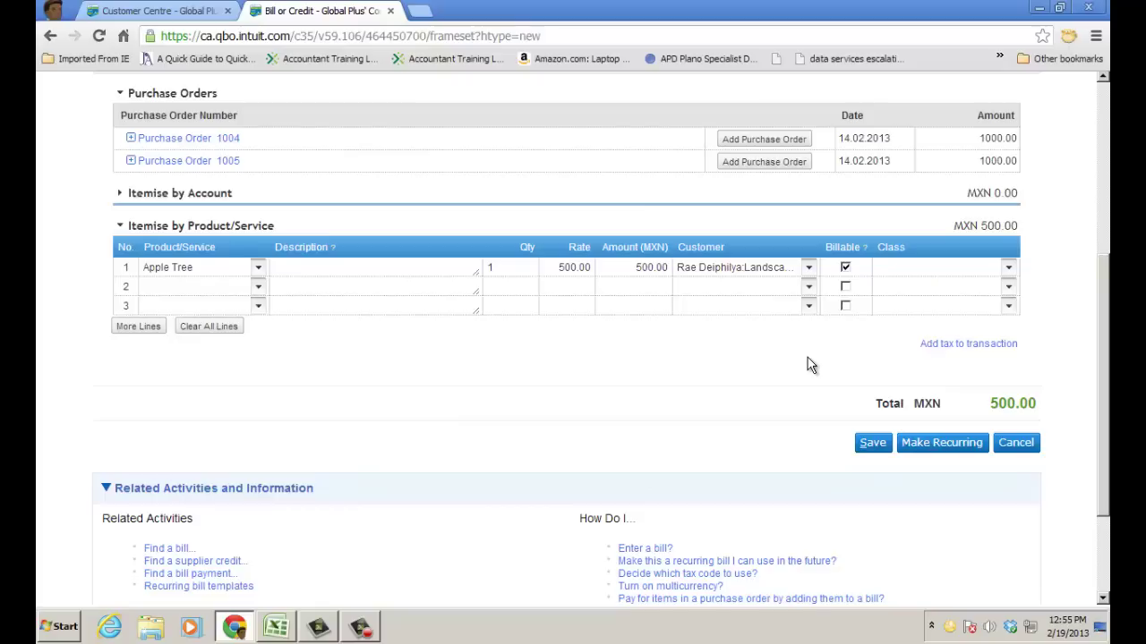
{"action": "left_click", "coordinate": [872, 442]}
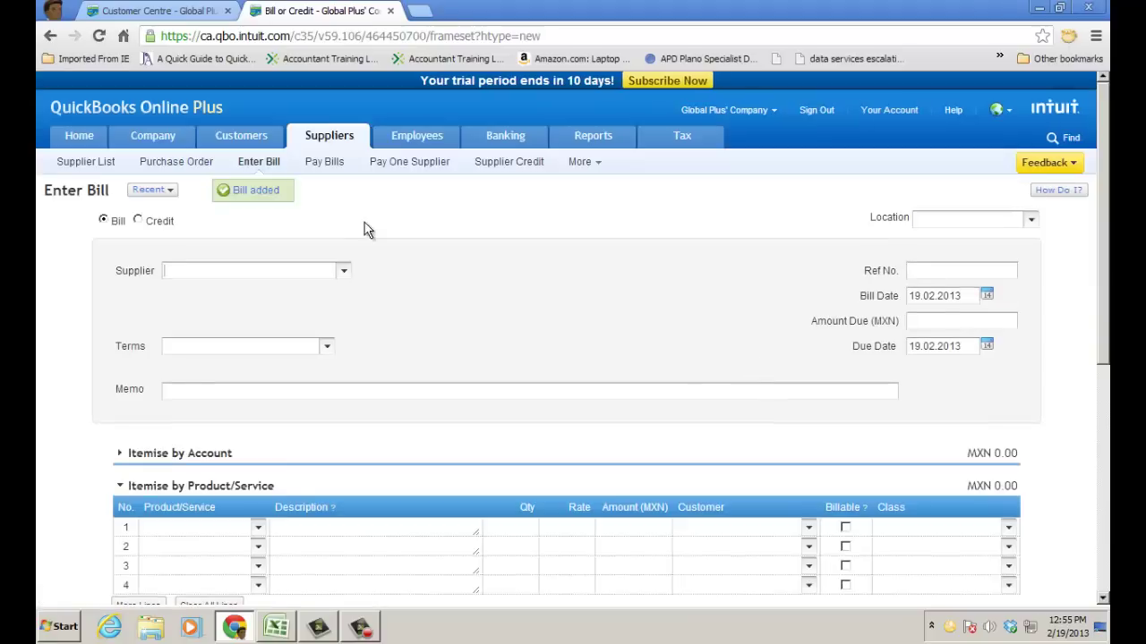
- Start a Landscaping work invoice including the time charges and the 500.00 billable expense
{"action": "mouse_move", "coordinate": [237, 138]}
{"action": "left_click", "coordinate": [203, 161]}
{"action": "left_click", "coordinate": [345, 227]}
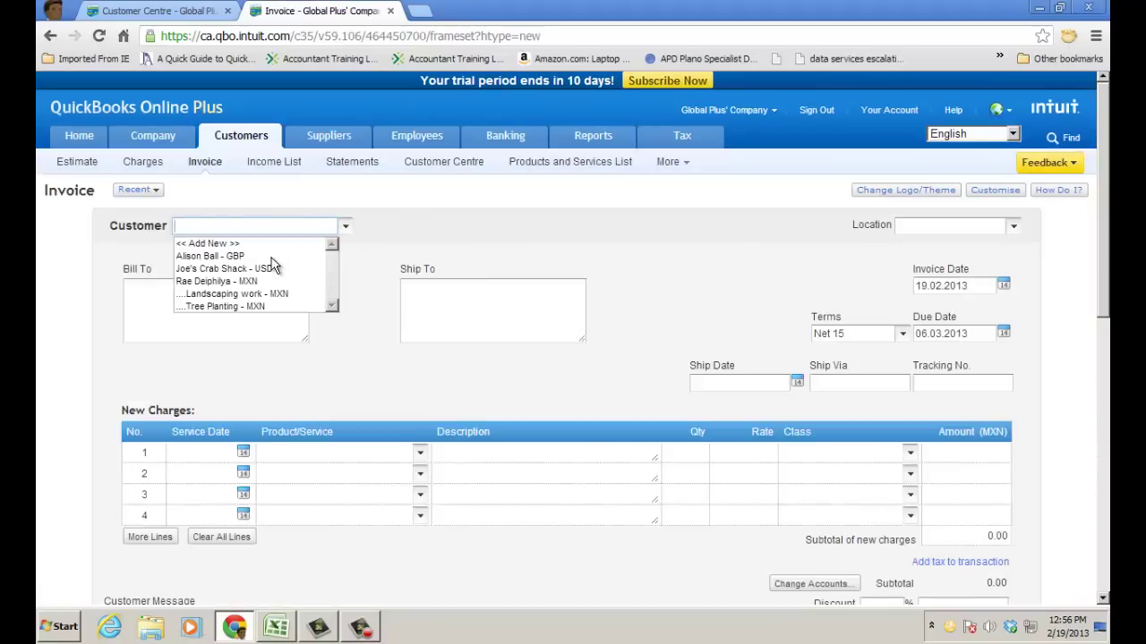
{"action": "left_click", "coordinate": [219, 293]}
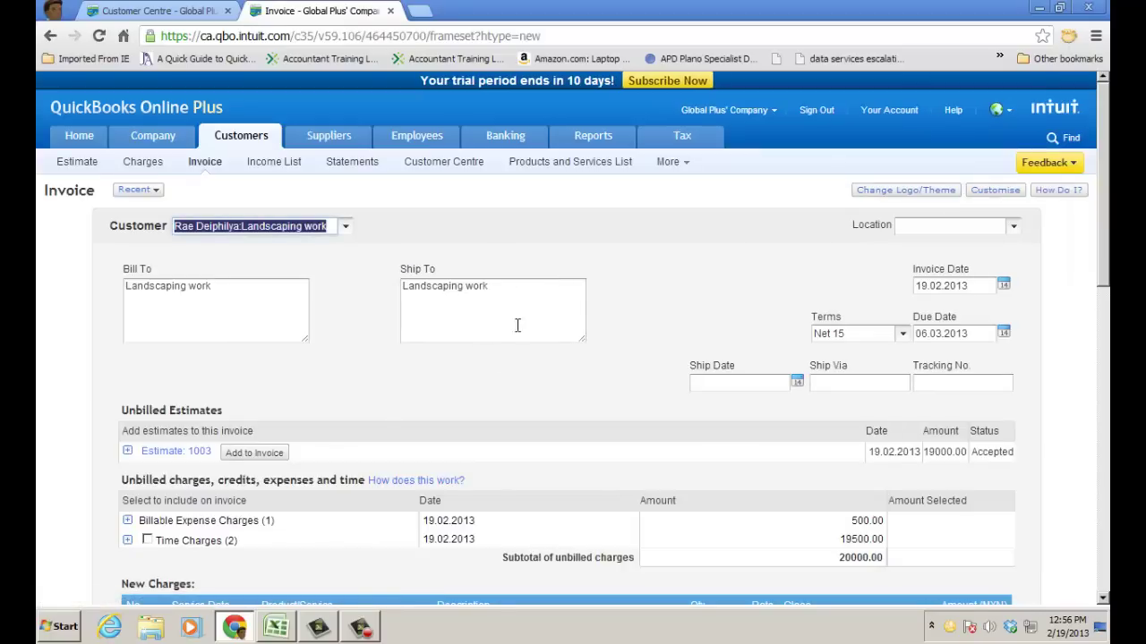
{"action": "scroll", "coordinate": [231, 495], "scroll_direction": "down", "scroll_amount": 1}
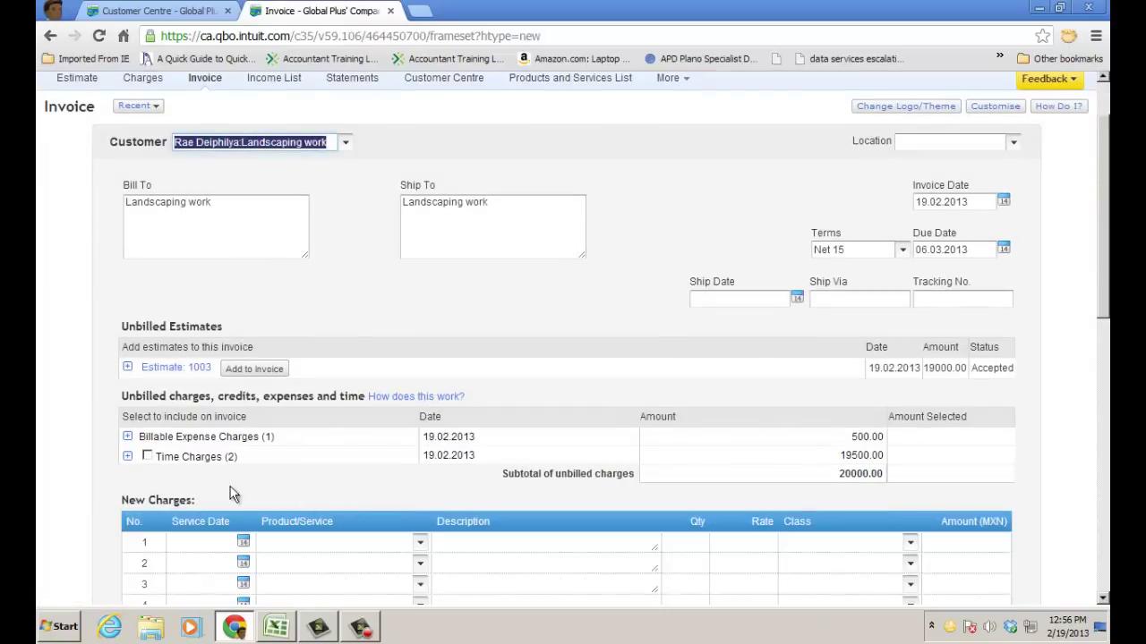
{"action": "left_click", "coordinate": [148, 455]}
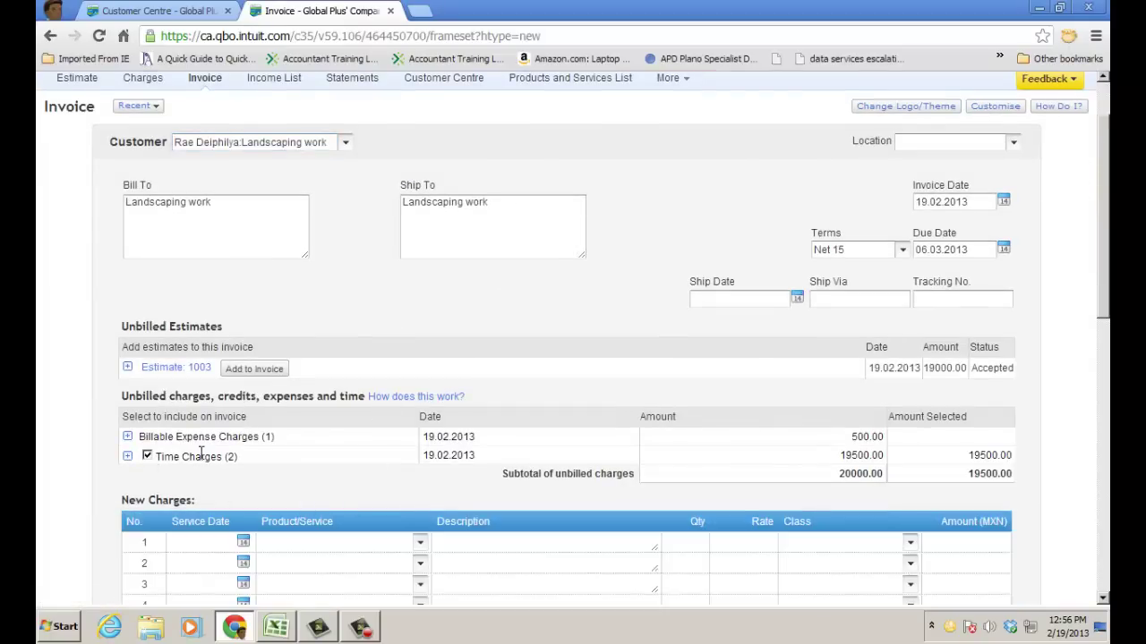
{"action": "left_click", "coordinate": [128, 438]}
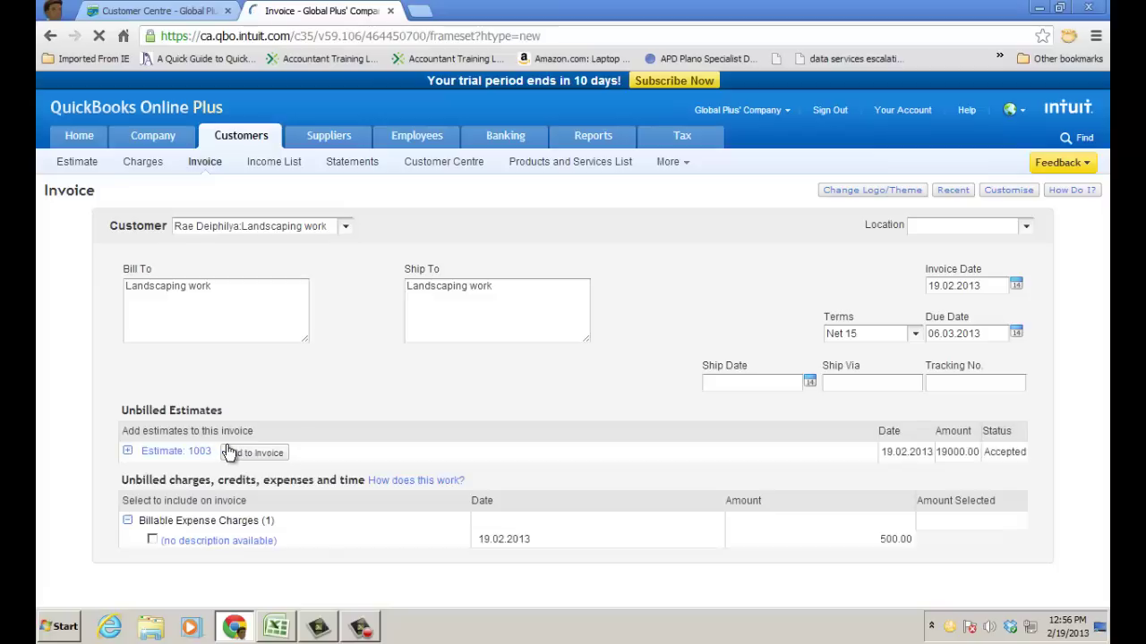
{"action": "left_click", "coordinate": [152, 540]}
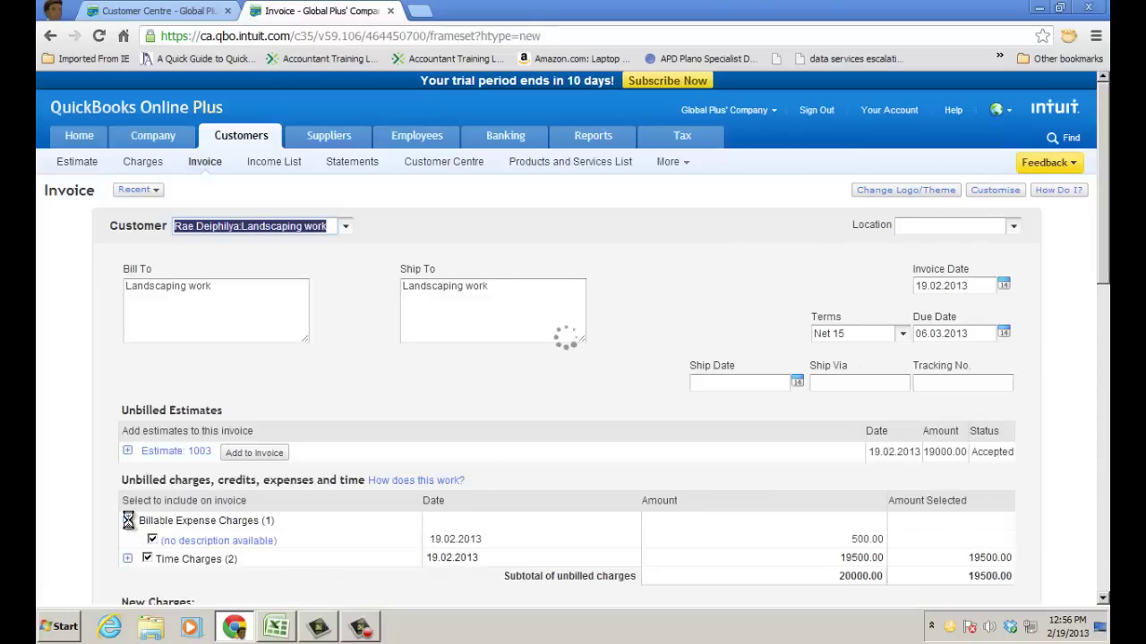
- Add estimate 1003's lines and save the 39000.00 invoice
{"action": "left_click", "coordinate": [263, 460]}
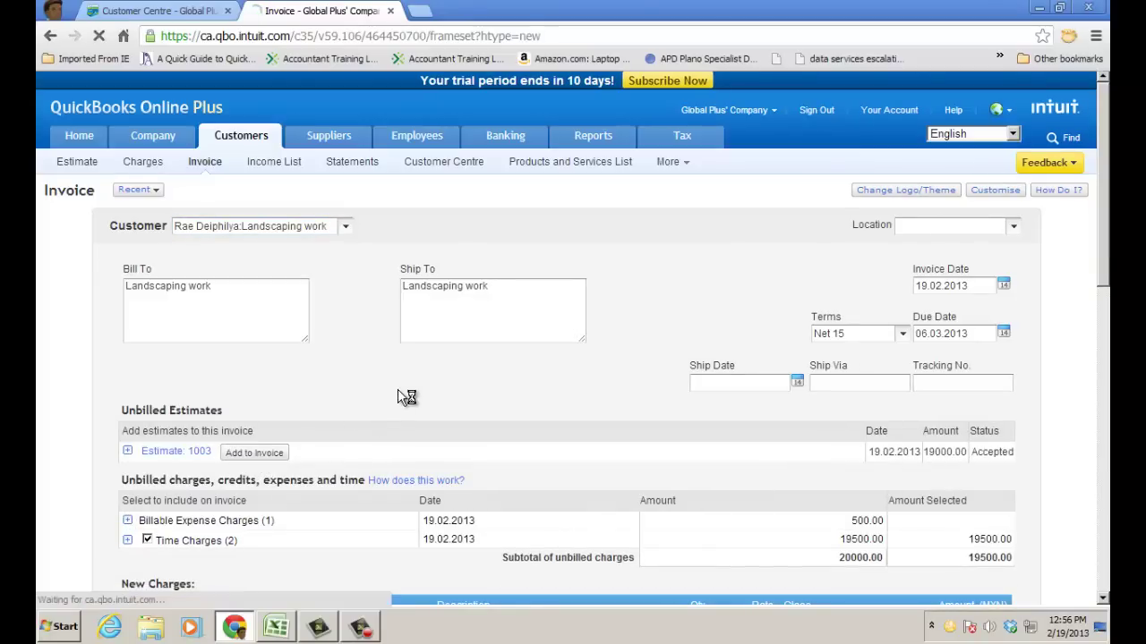
{"action": "scroll", "coordinate": [608, 470], "scroll_direction": "down", "scroll_amount": 2}
{"action": "scroll", "coordinate": [609, 470], "scroll_direction": "down", "scroll_amount": 2}
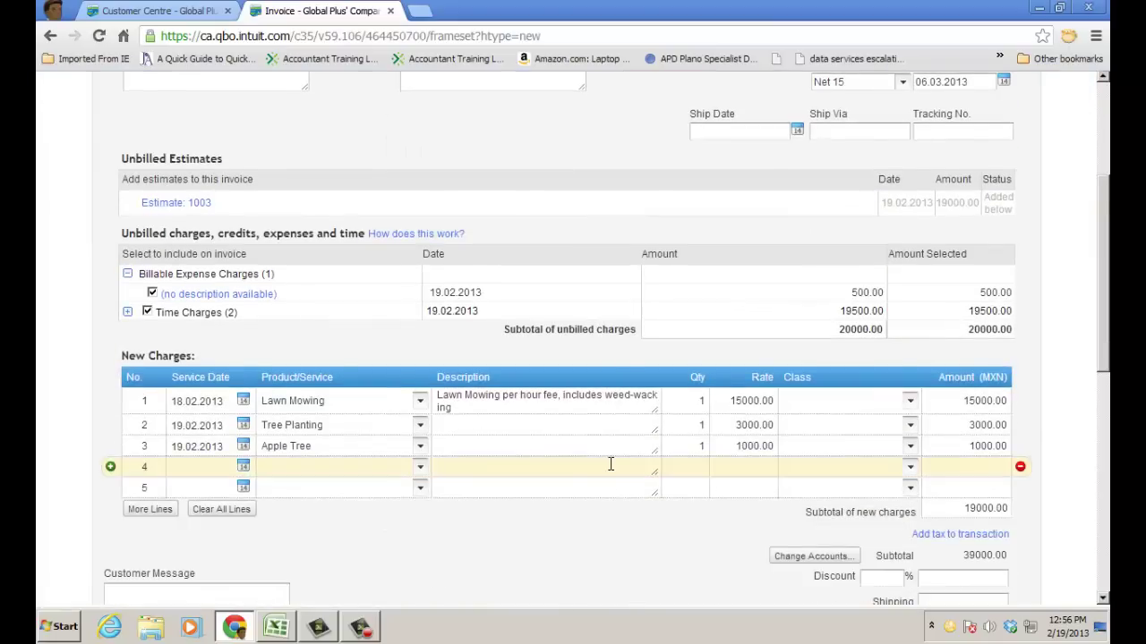
{"action": "scroll", "coordinate": [598, 509], "scroll_direction": "down", "scroll_amount": 1}
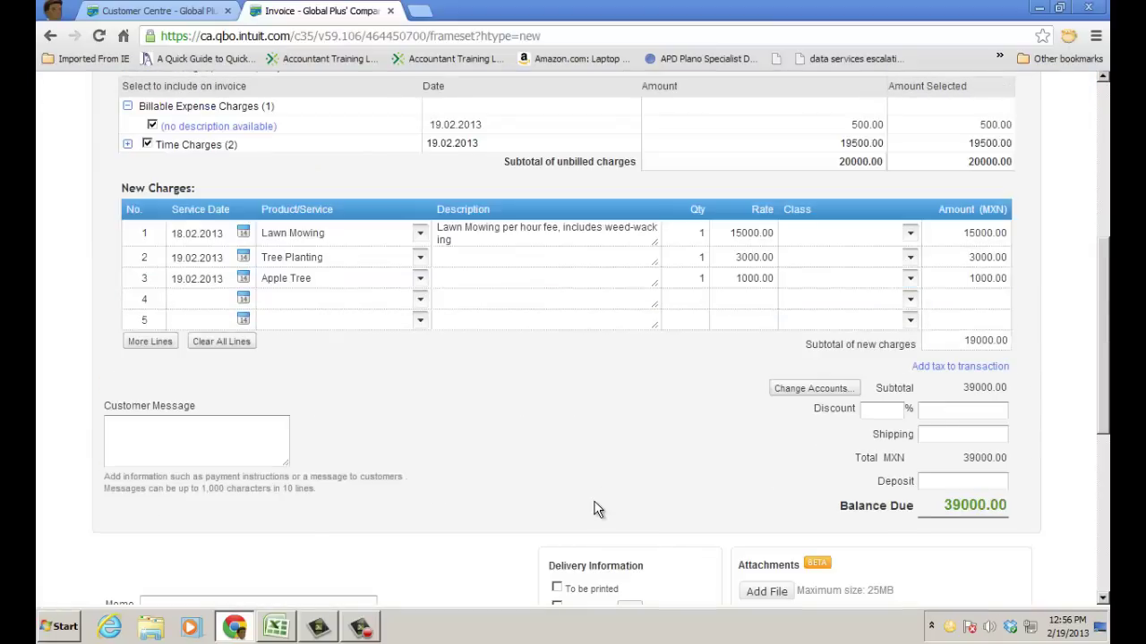
{"action": "scroll", "coordinate": [597, 510], "scroll_direction": "down", "scroll_amount": 2}
{"action": "left_click", "coordinate": [730, 562]}
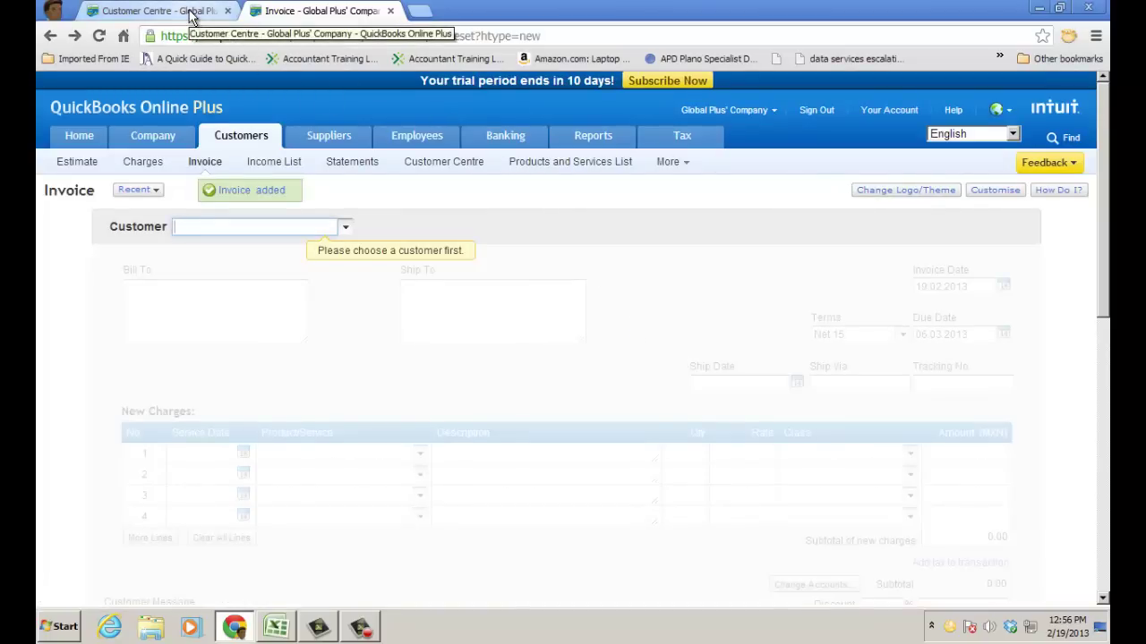
- Go back to the Customer Centre and open the Profit & Loss report from the report list
{"action": "left_click", "coordinate": [152, 11]}
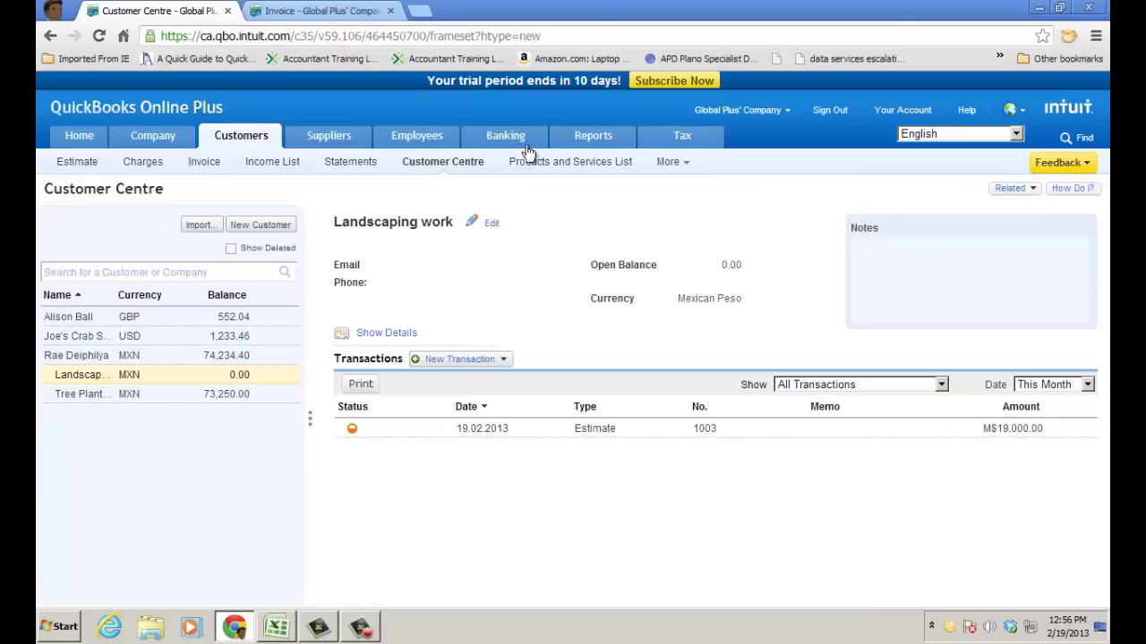
{"action": "mouse_move", "coordinate": [583, 143]}
{"action": "left_click", "coordinate": [484, 166]}
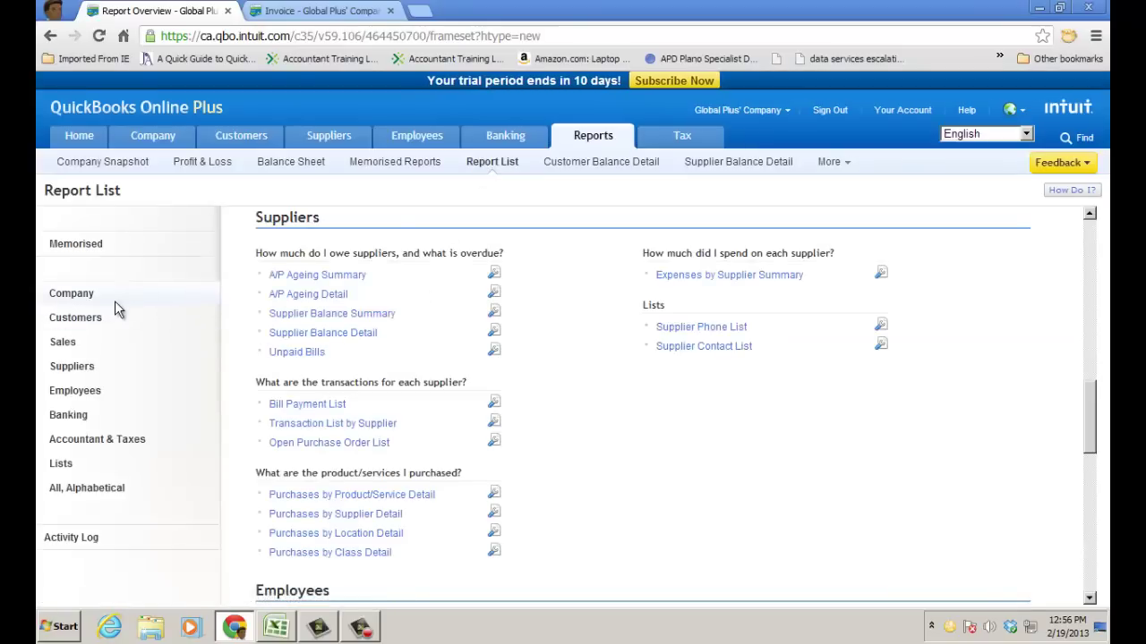
{"action": "left_click", "coordinate": [101, 298]}
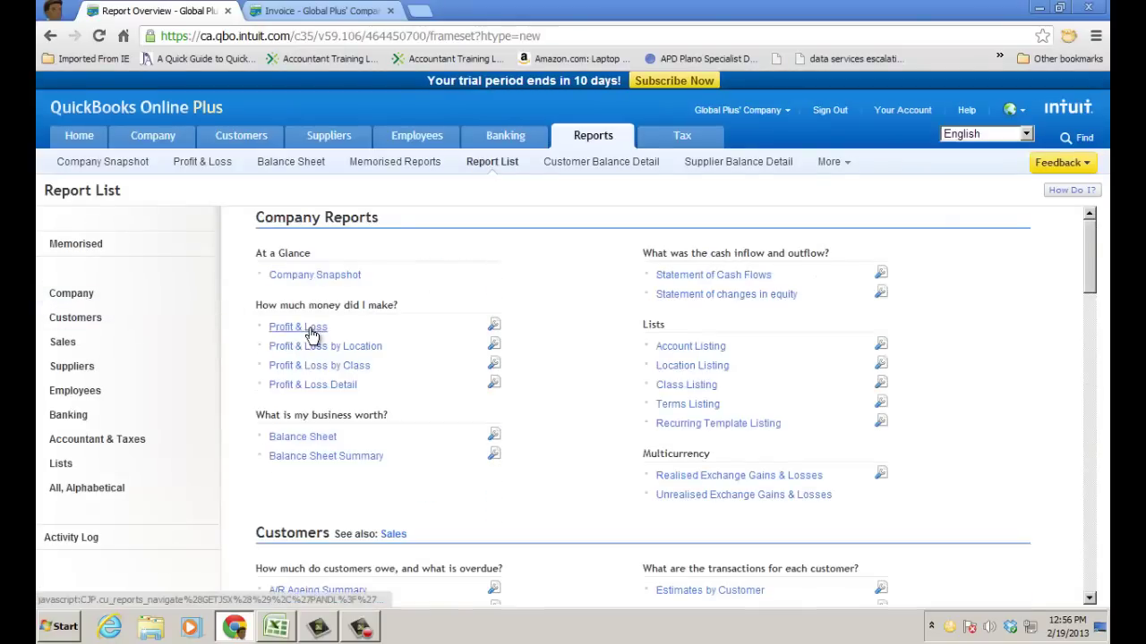
{"action": "left_click", "coordinate": [301, 327]}
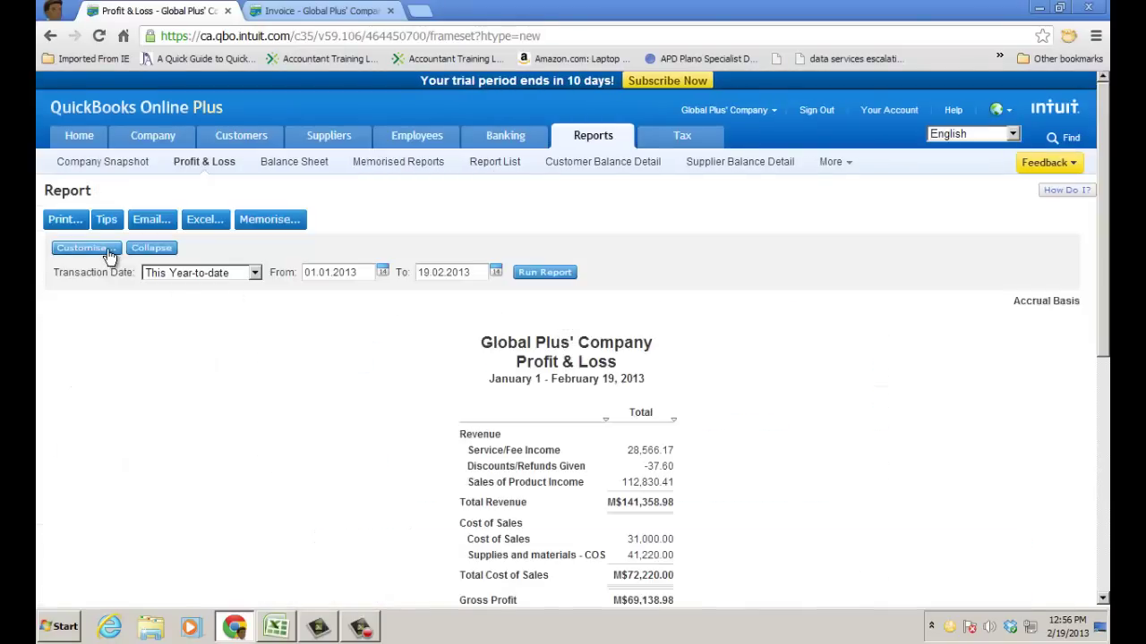
- Filter the Profit & Loss report to customer Landscaping work and rerun it
{"action": "left_click", "coordinate": [85, 248]}
{"action": "scroll", "coordinate": [573, 421], "scroll_direction": "down", "scroll_amount": 4}
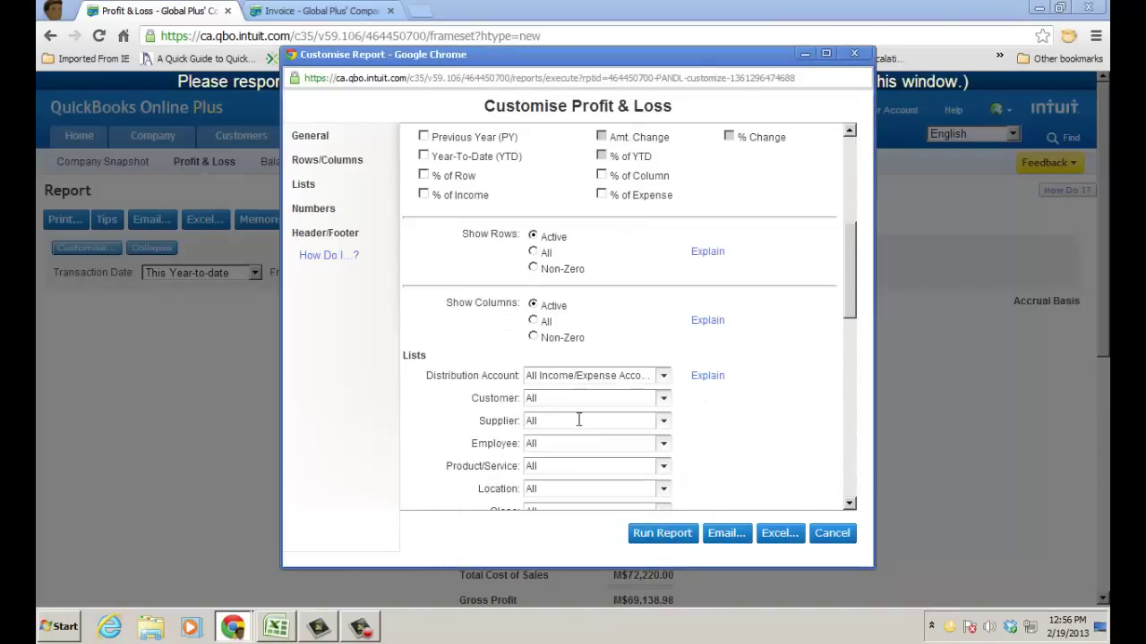
{"action": "left_click", "coordinate": [663, 399]}
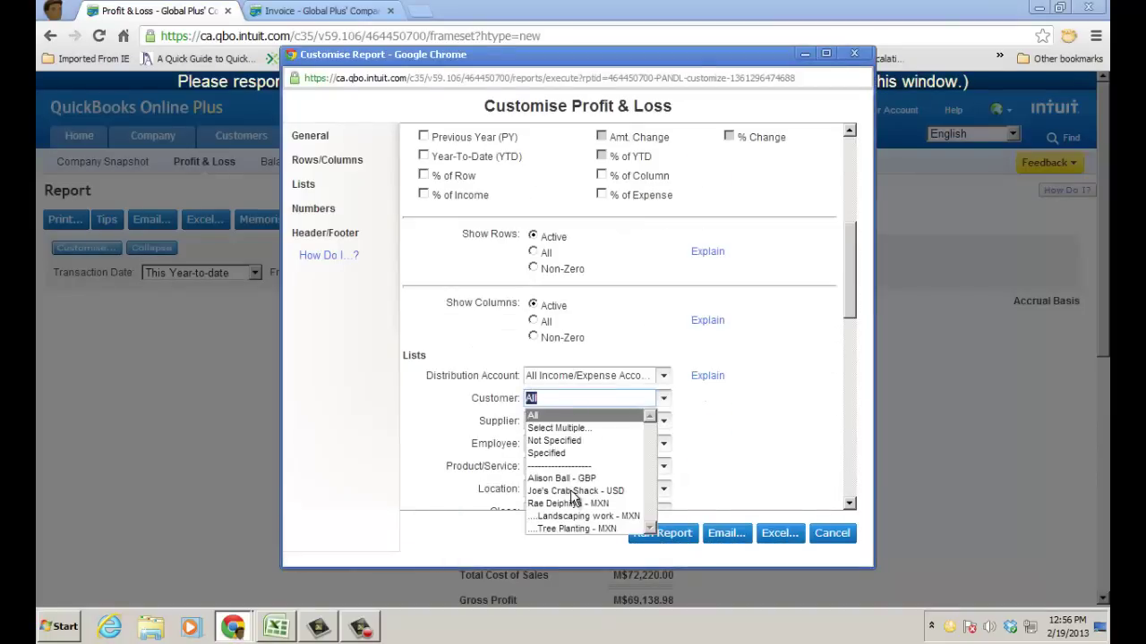
{"action": "left_click", "coordinate": [586, 518]}
{"action": "left_click", "coordinate": [673, 533]}
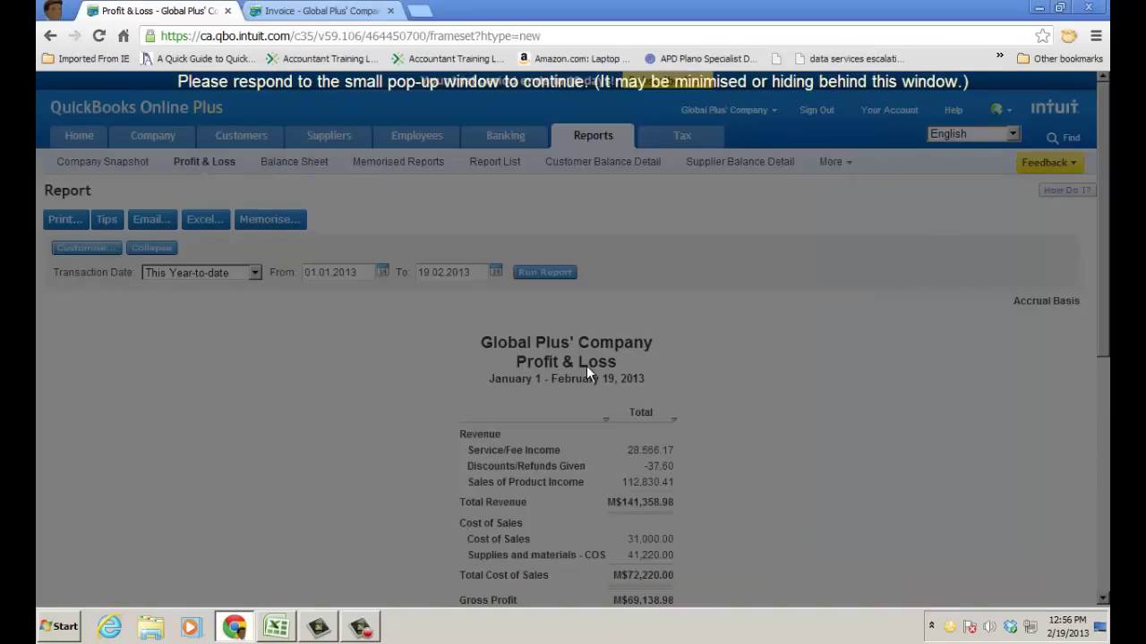
- Scroll the filtered report to review cost of sales 8,500.00, expenses 500.00 and net earnings 30,000.00
{"action": "scroll", "coordinate": [901, 390], "scroll_direction": "down", "scroll_amount": 1}
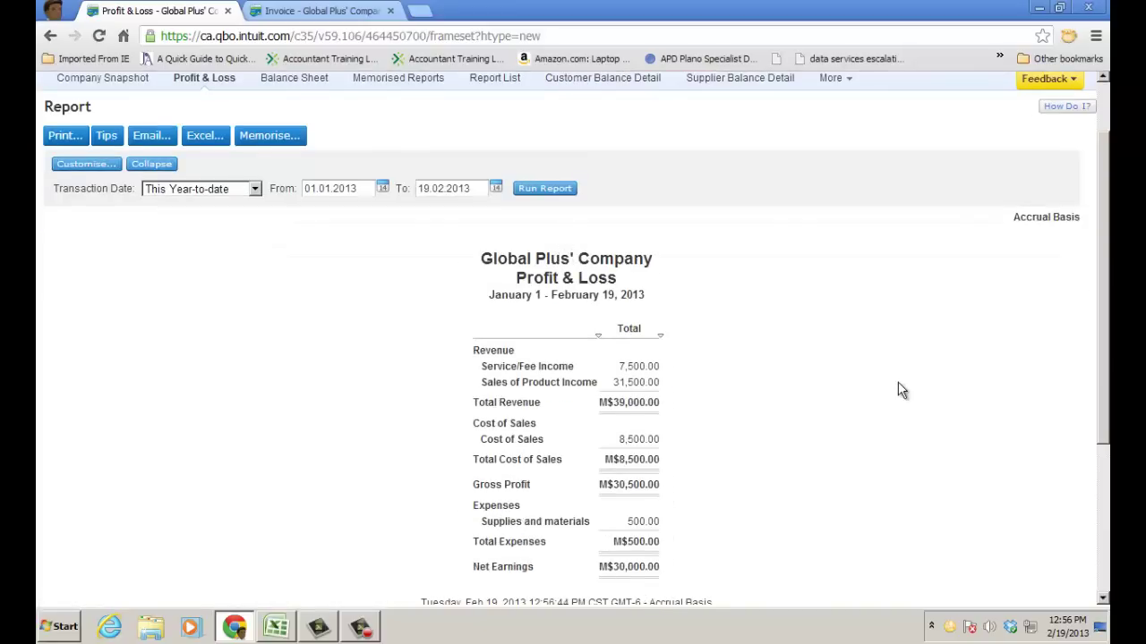
{"action": "scroll", "coordinate": [902, 390], "scroll_direction": "down", "scroll_amount": 1}
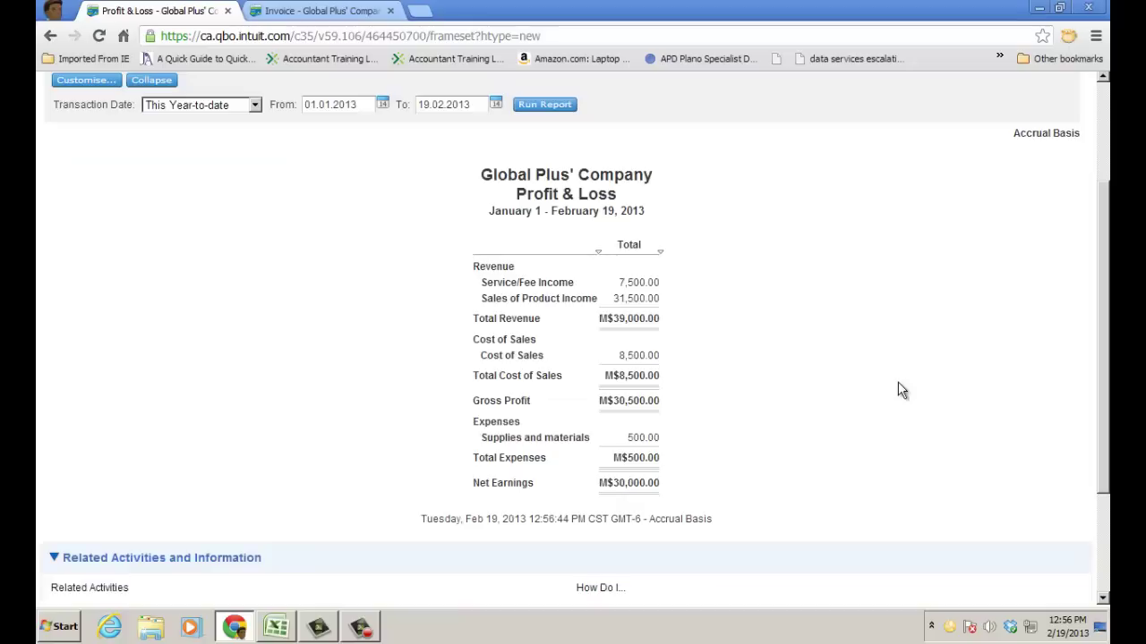